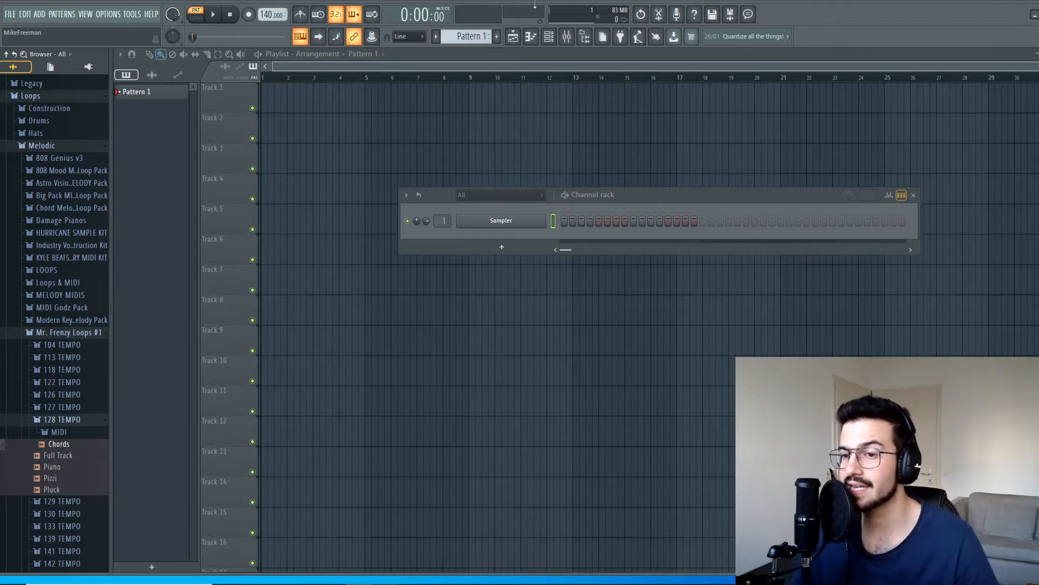
# Step: Expand the 128 TEMPO MIDI folder and audition the Full Track, Chords, Piano and Pluck audio loops
pyautogui.scroll(-4, 51, 233)
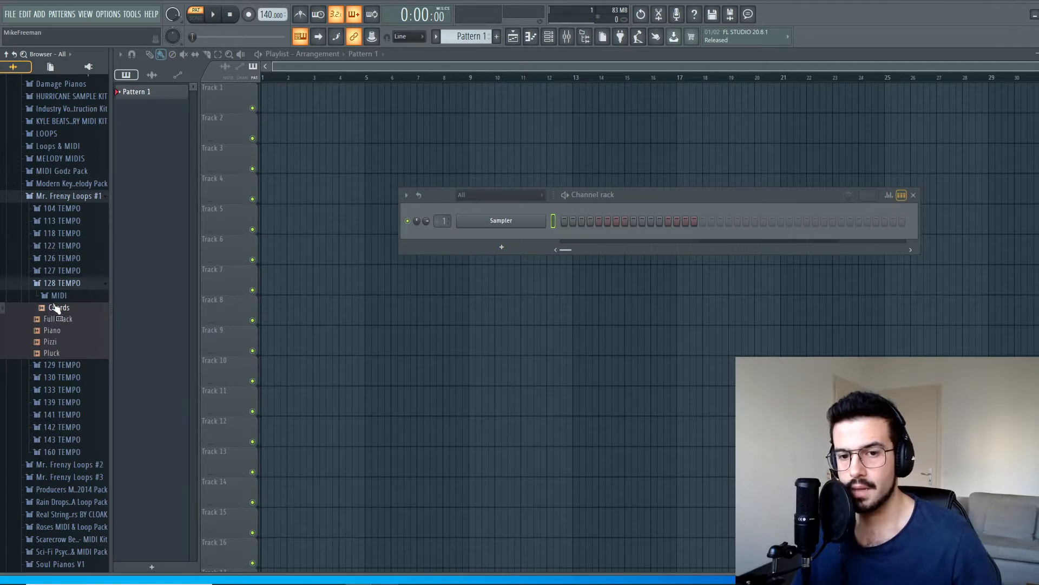
pyautogui.click(56, 296)
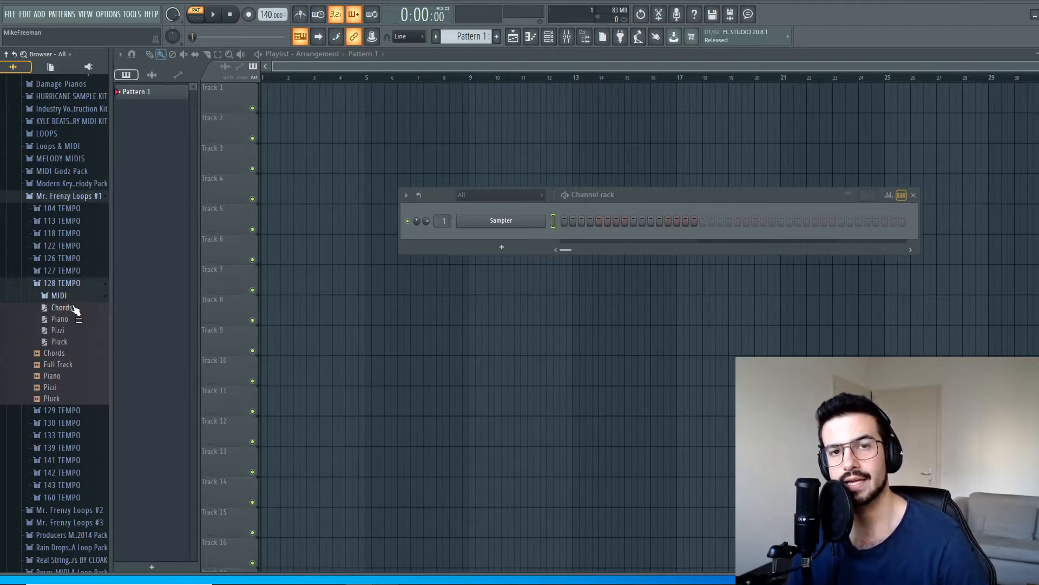
pyautogui.click(78, 365)
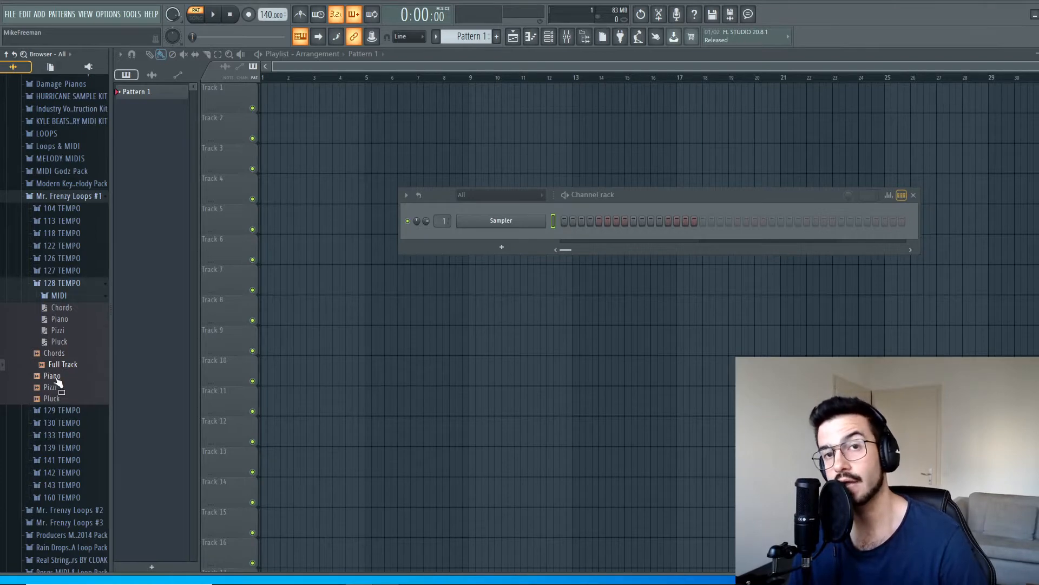
pyautogui.click(58, 353)
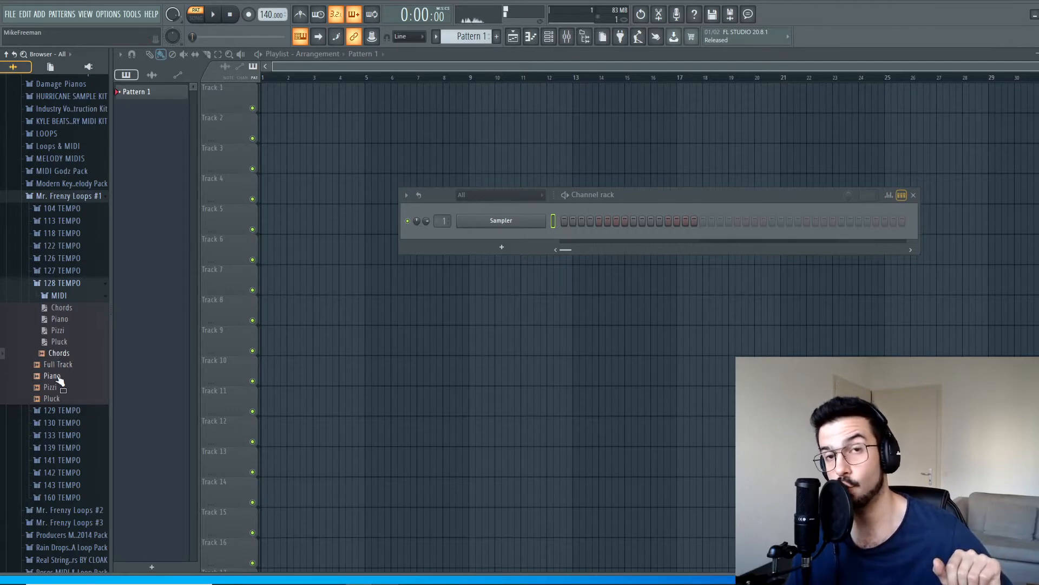
pyautogui.click(56, 377)
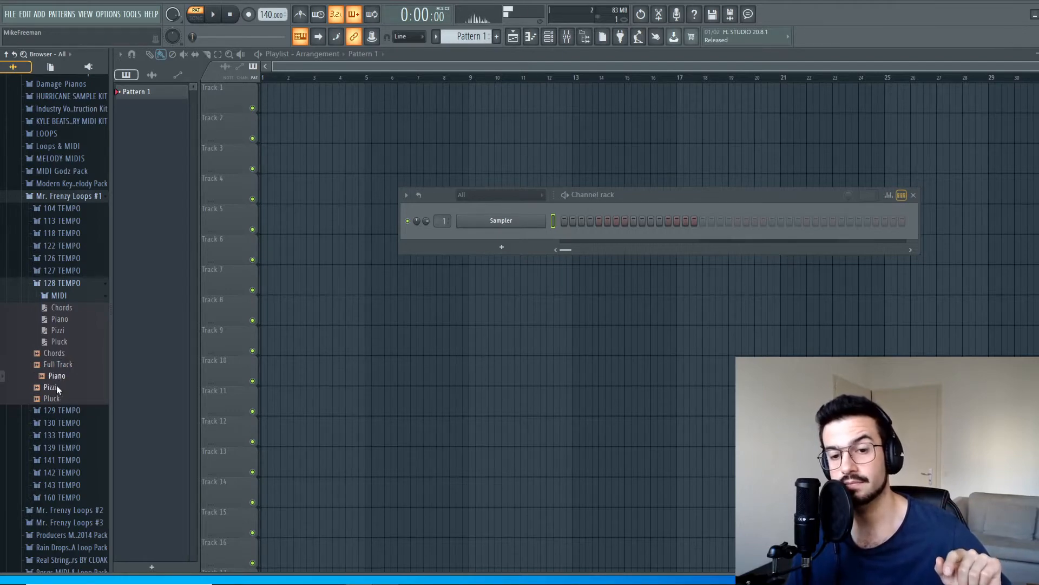
pyautogui.click(69, 400)
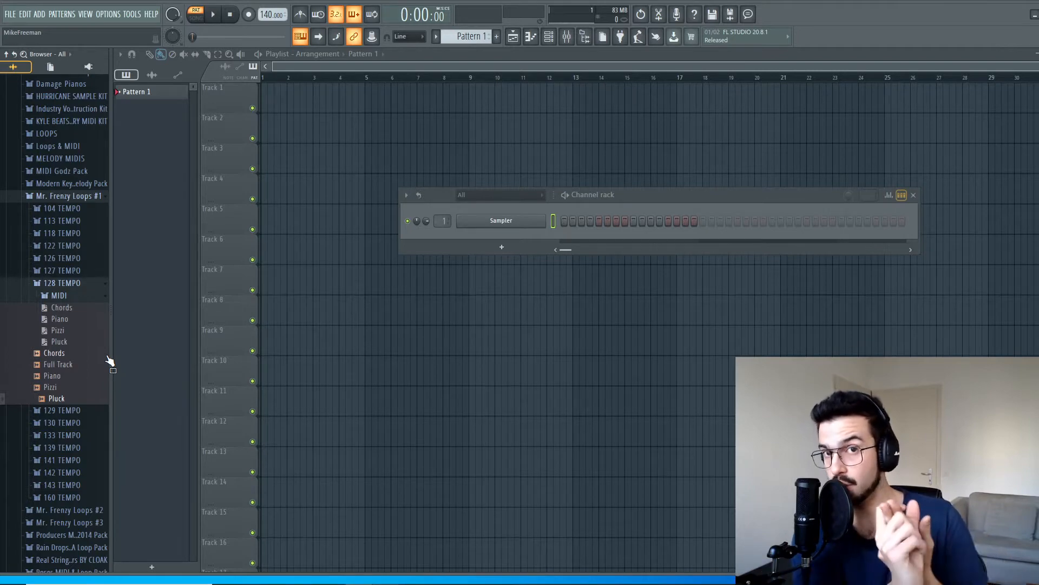
# Step: Load the Chords MIDI file from the 128 TEMPO MIDI folder onto the Sampler channel
pyautogui.click(59, 297)
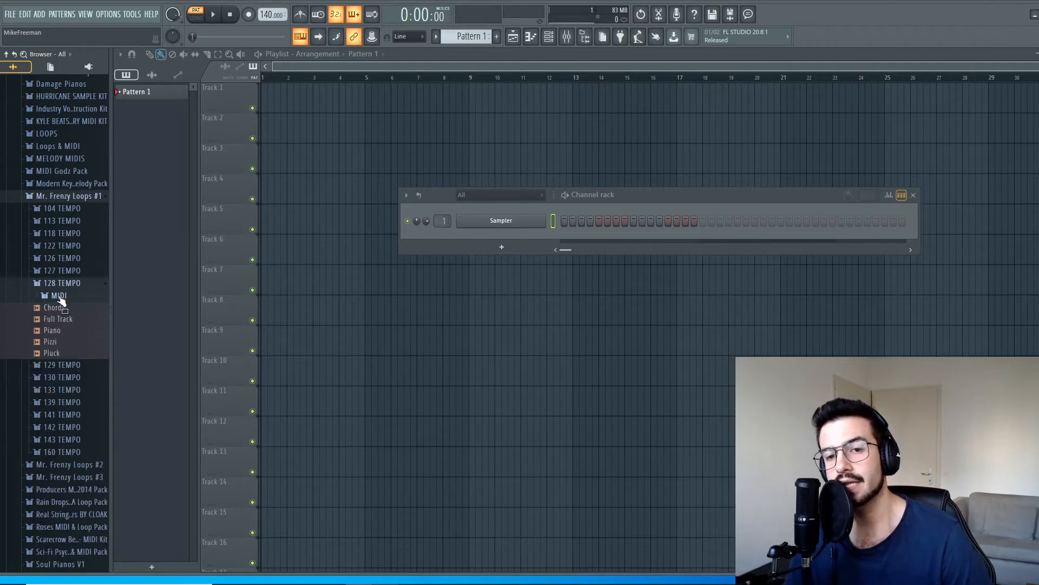
pyautogui.click(60, 297)
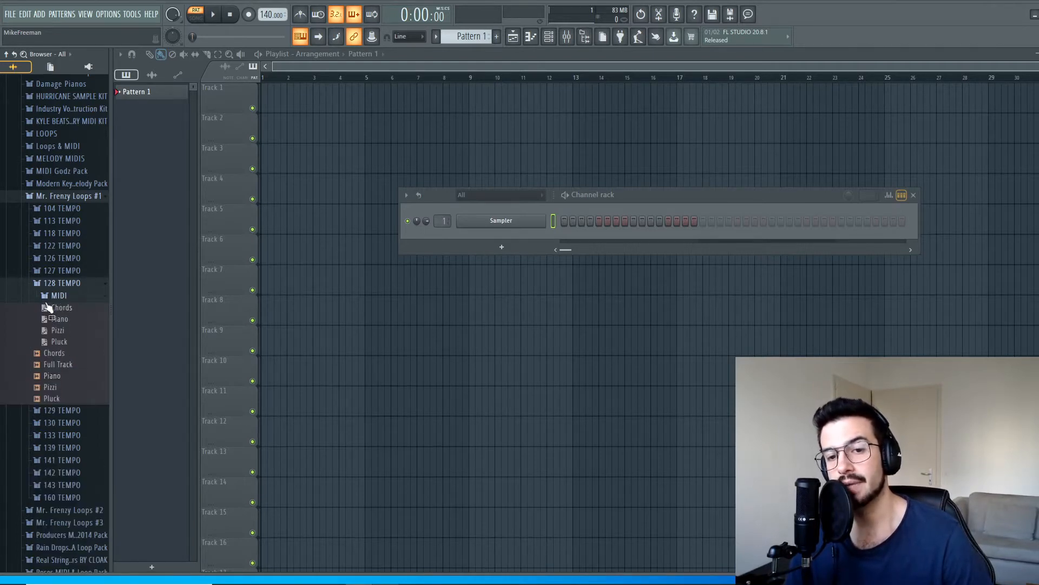
pyautogui.moveTo(59, 308); pyautogui.dragTo(511, 220)
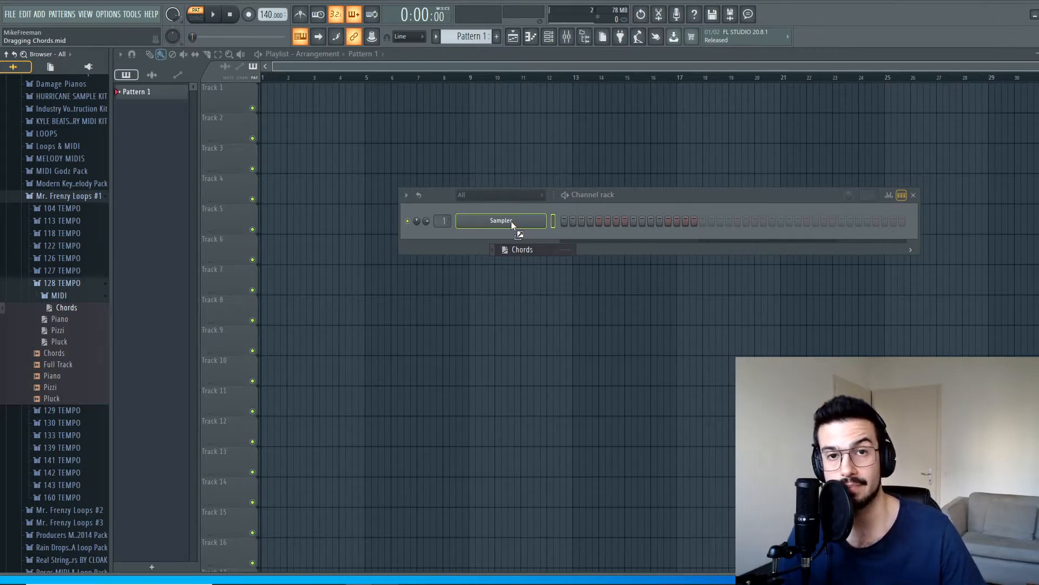
pyautogui.moveTo(511, 221); pyautogui.dragTo(511, 221)
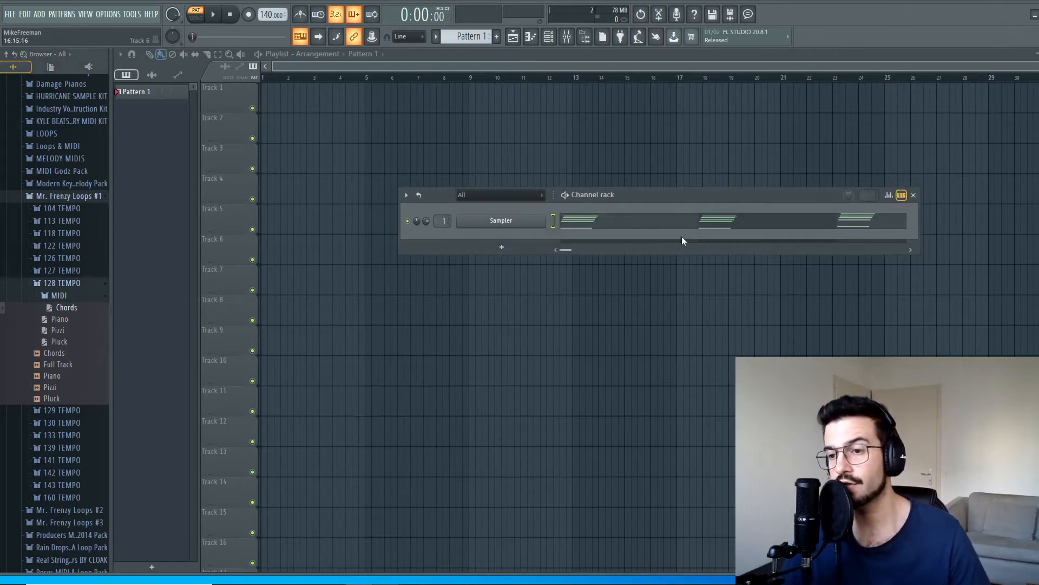
# Step: Examine the Sampler channel's chord notes in the piano roll and play the pattern
pyautogui.scroll(-4, 604, 283)
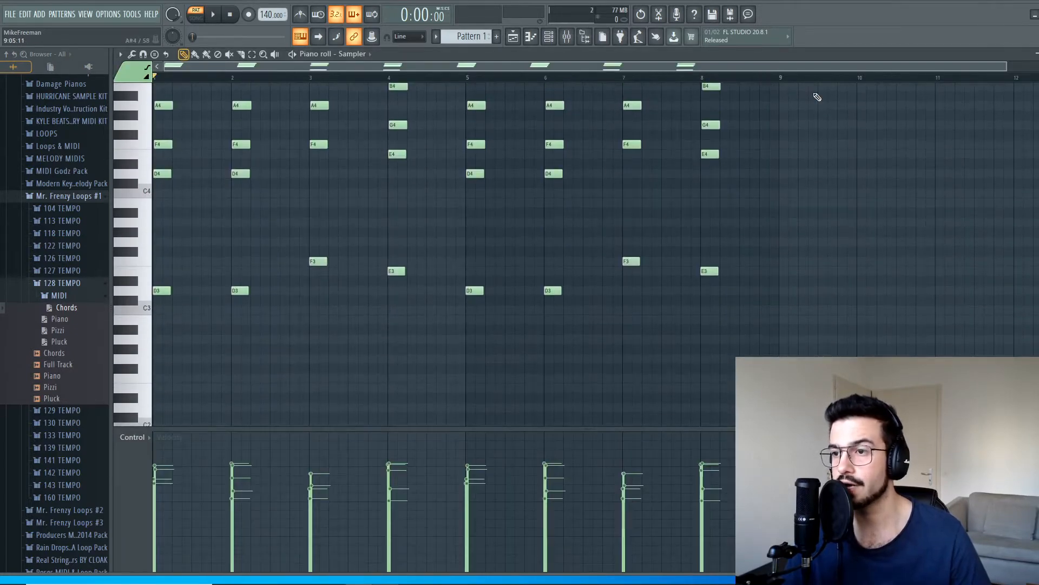
pyautogui.scroll(1, 723, 287)
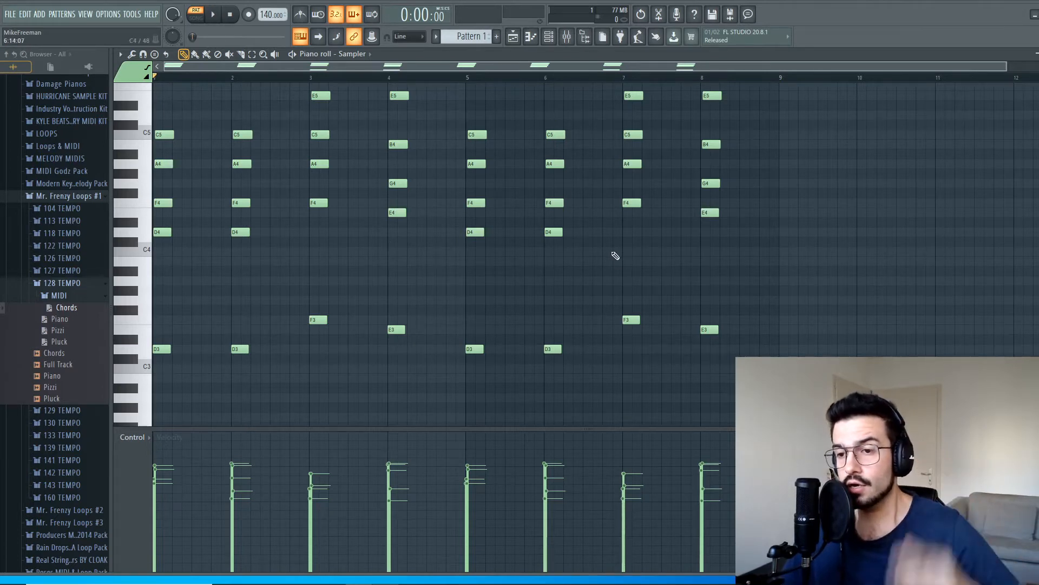
pyautogui.scroll(1, 427, 350)
pyautogui.scroll(1, 426, 353)
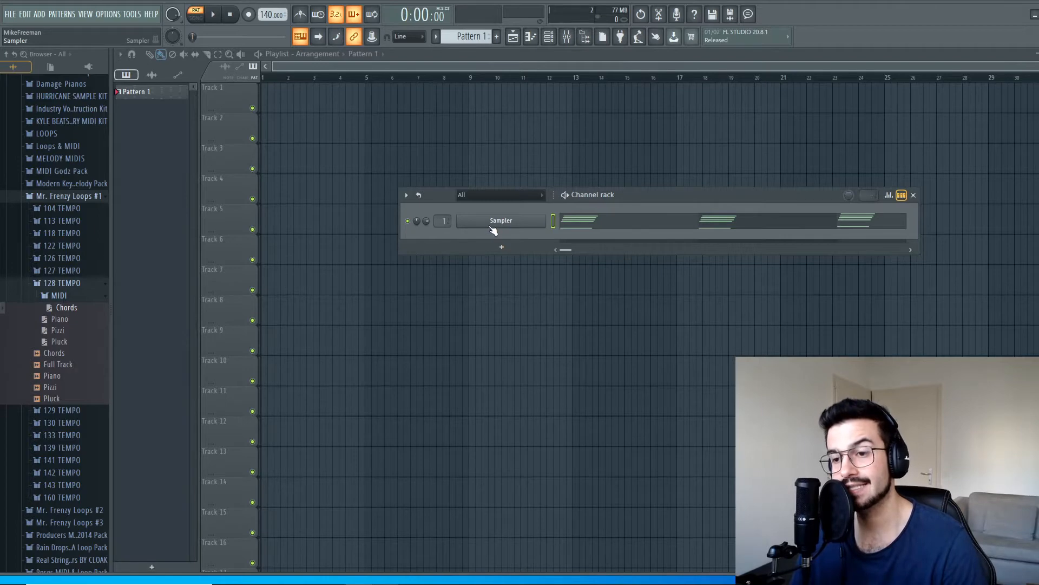
pyautogui.click(591, 229)
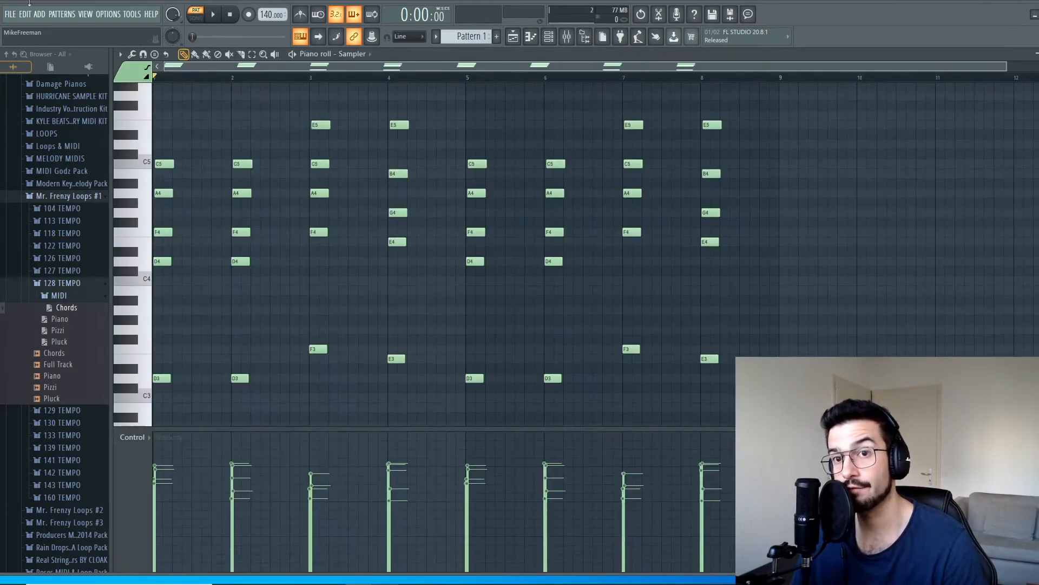
pyautogui.press('space')
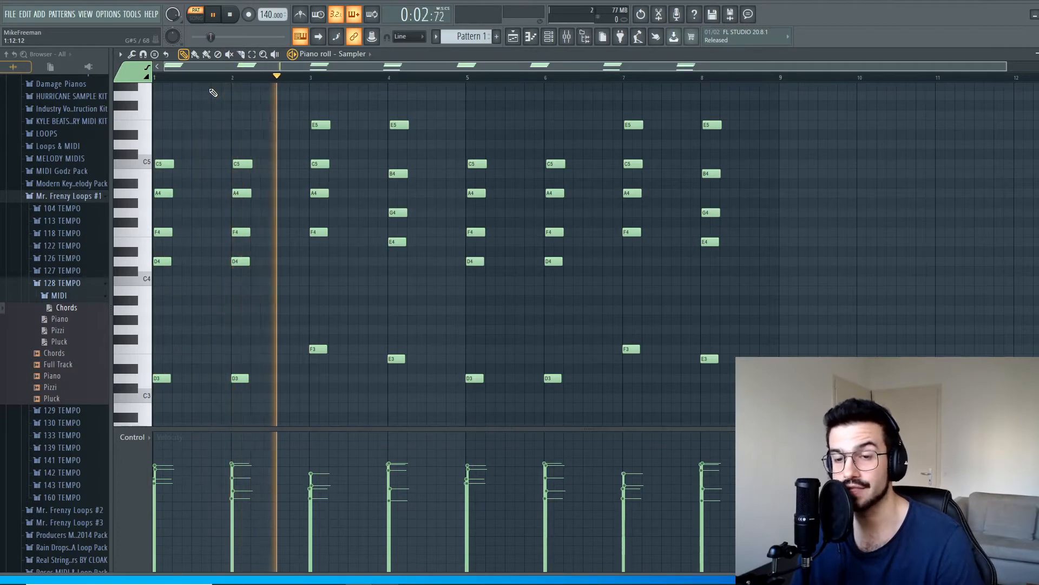
pyautogui.press('F7')
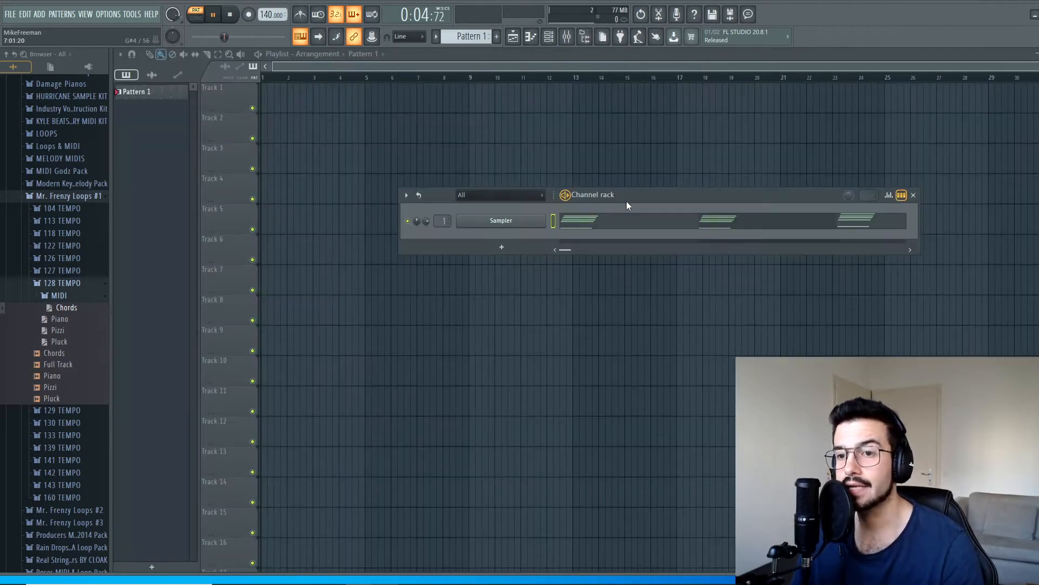
pyautogui.press('space')
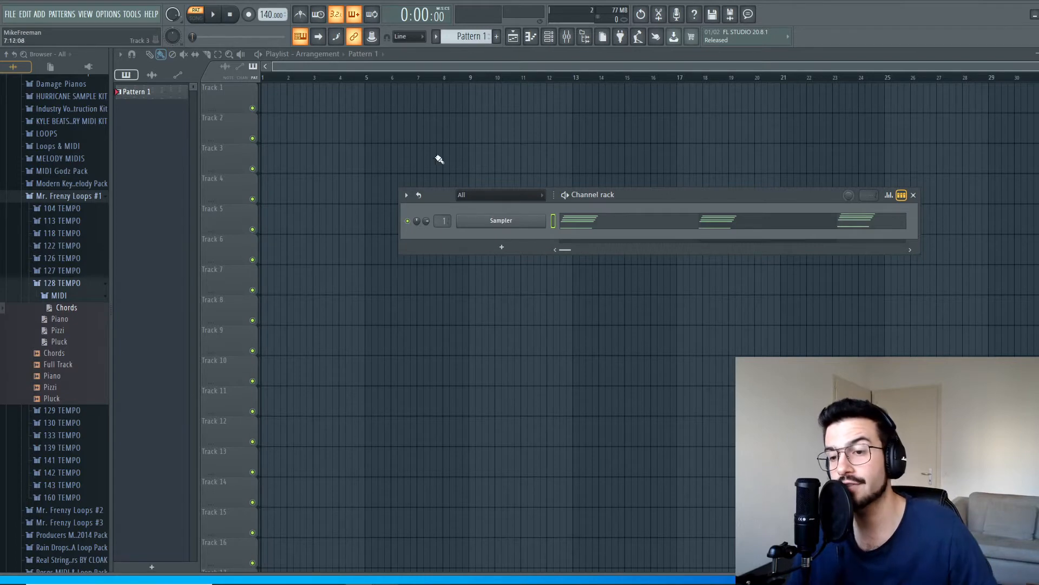
# Step: Replace the Sampler channel's instrument with FL Keys
pyautogui.rightClick(503, 220)
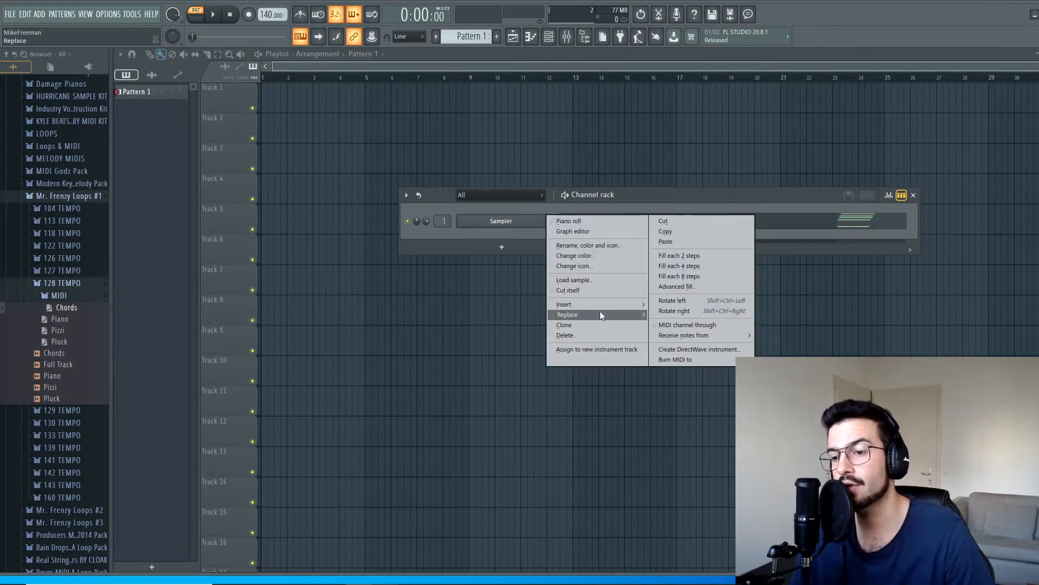
pyautogui.moveTo(599, 313)
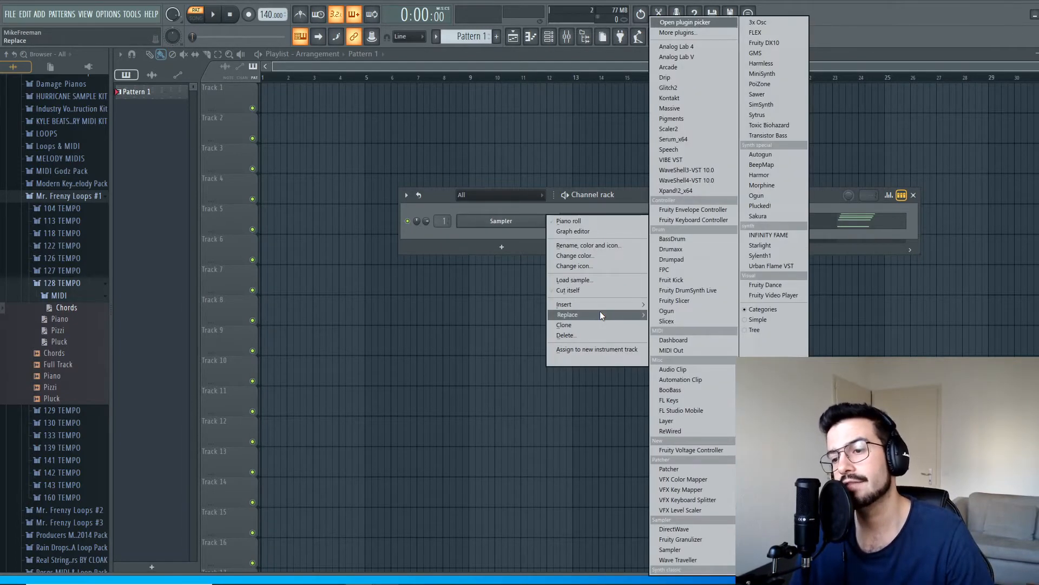
pyautogui.click(698, 399)
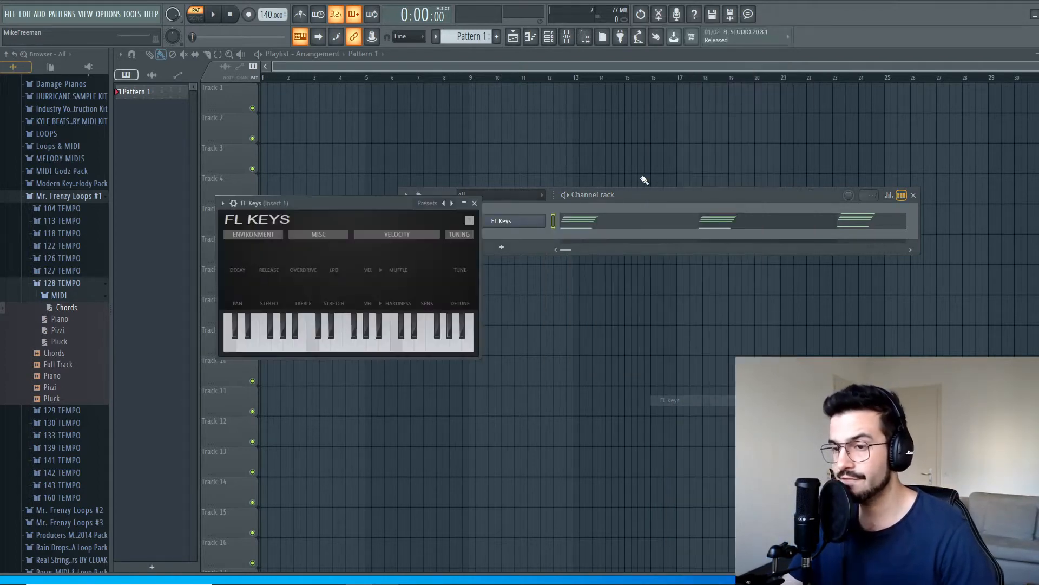
# Step: Play the chord pattern with FL Keys while viewing its notes, and audition the Chords audio loop for comparison
pyautogui.click(213, 15)
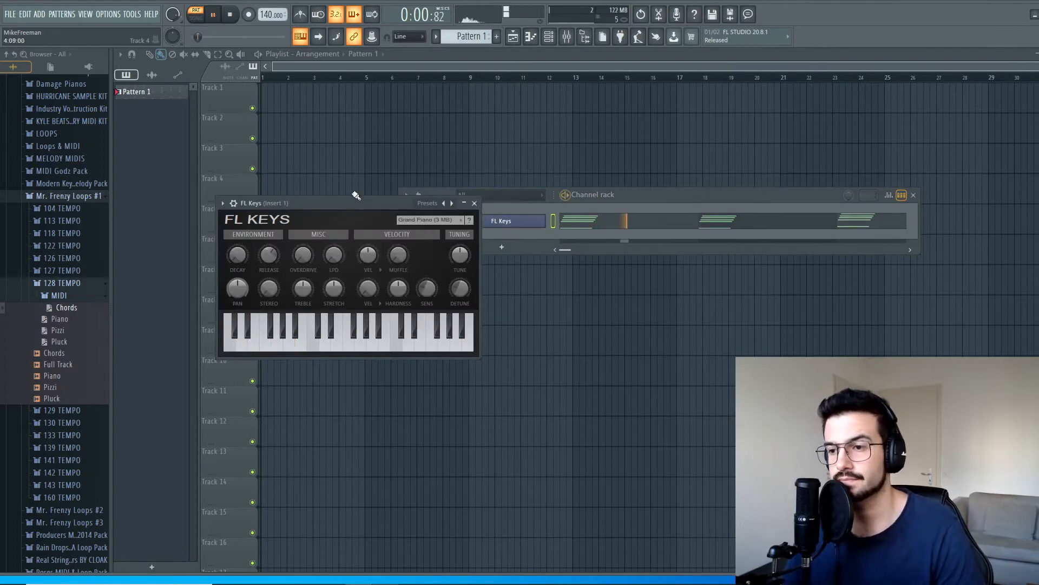
pyautogui.click(703, 219)
pyautogui.scroll(2, 423, 362)
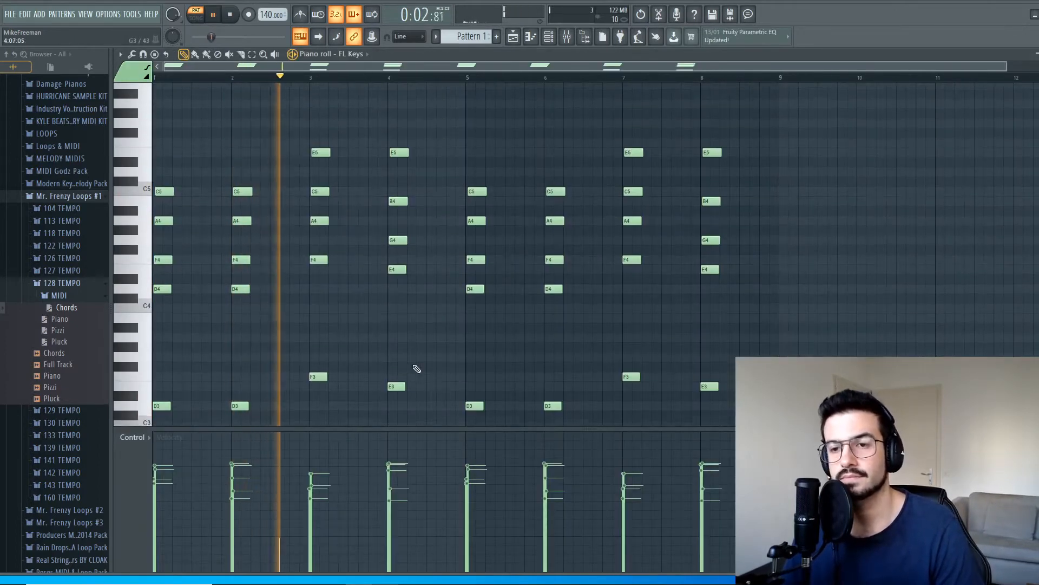
pyautogui.scroll(-4, 478, 374)
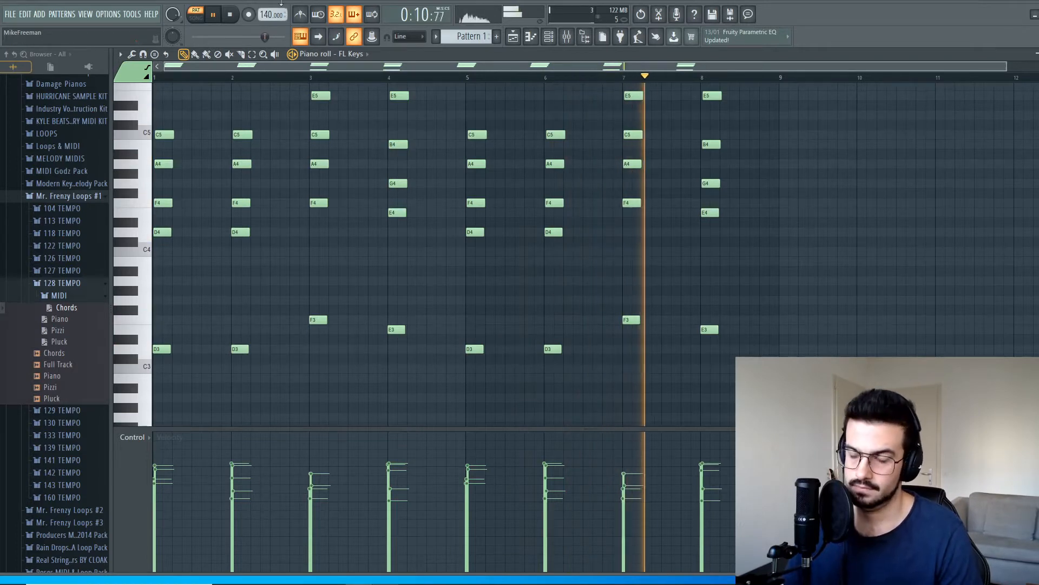
pyautogui.click(231, 17)
pyautogui.scroll(1, 388, 234)
pyautogui.scroll(-1, 393, 254)
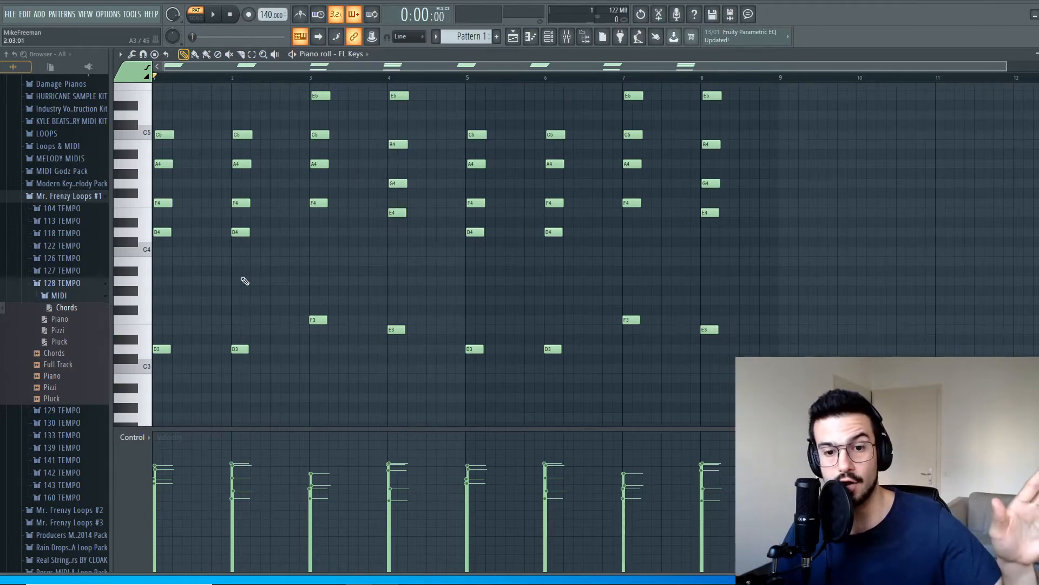
pyautogui.click(56, 356)
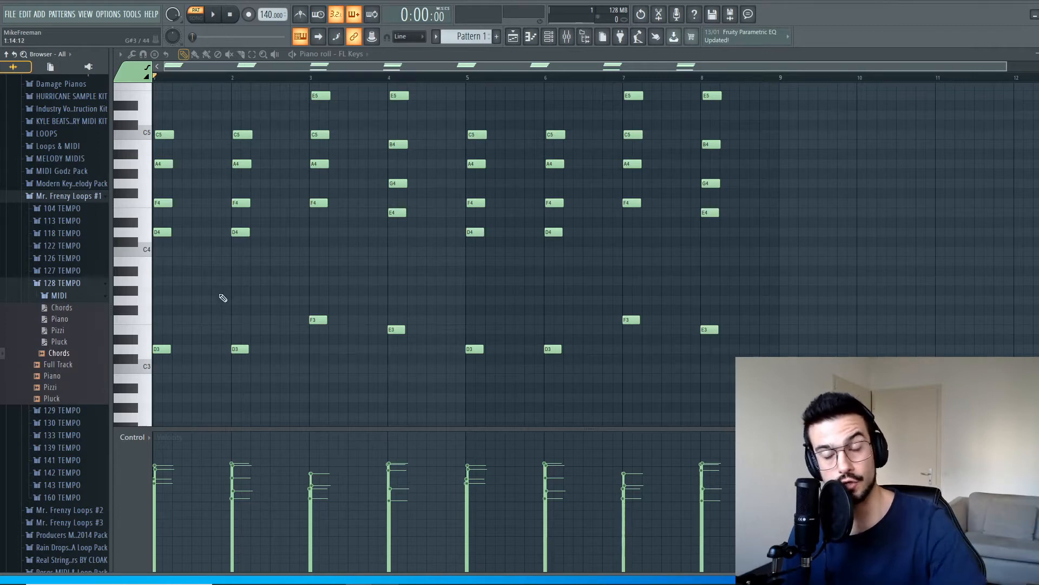
# Step: Select all the chord notes in the piano roll and lengthen them together so each chord nearly fills its bar
pyautogui.scroll(2, 318, 315)
pyautogui.scroll(-2, 408, 284)
pyautogui.scroll(2, 389, 301)
pyautogui.scroll(-4, 330, 308)
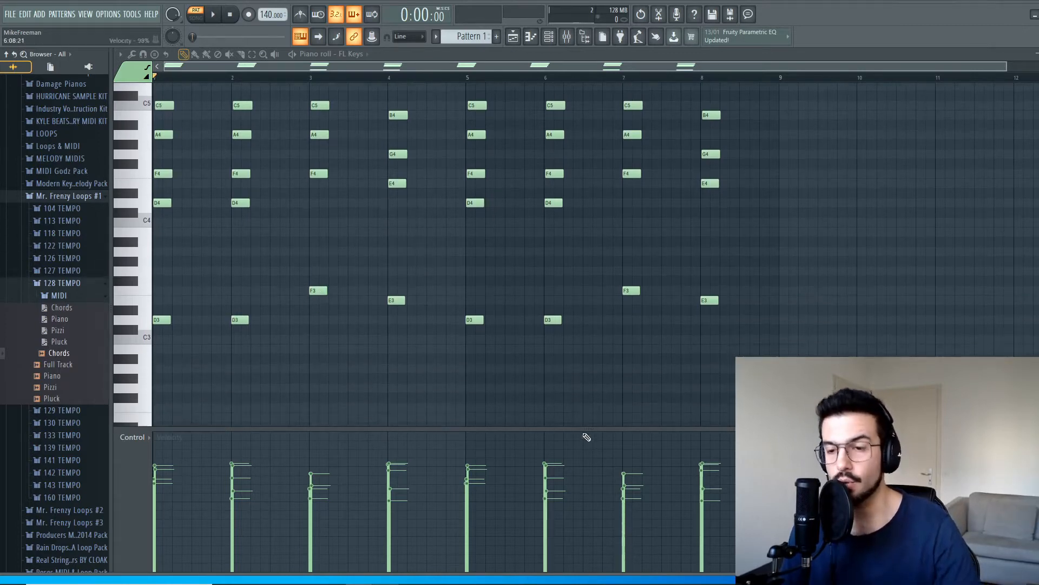
pyautogui.scroll(2, 644, 373)
pyautogui.scroll(-1, 658, 368)
pyautogui.moveTo(786, 420); pyautogui.dragTo(152, 76)
pyautogui.scroll(-8, 238, 276)
pyautogui.moveTo(169, 323); pyautogui.dragTo(216, 327)
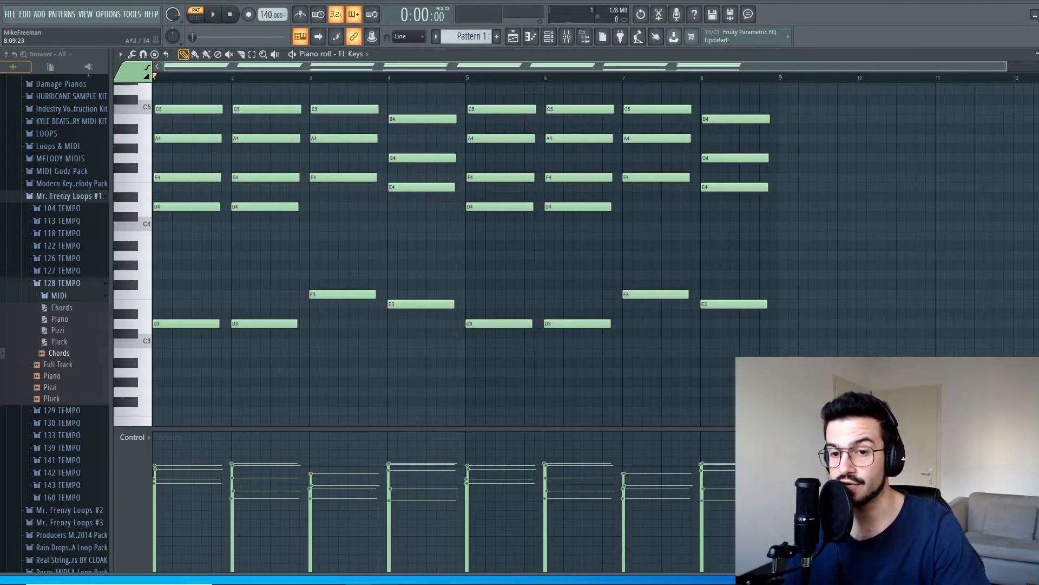
# Step: Play the lengthened chords and compare them with the Chords audio loop
pyautogui.press('space')
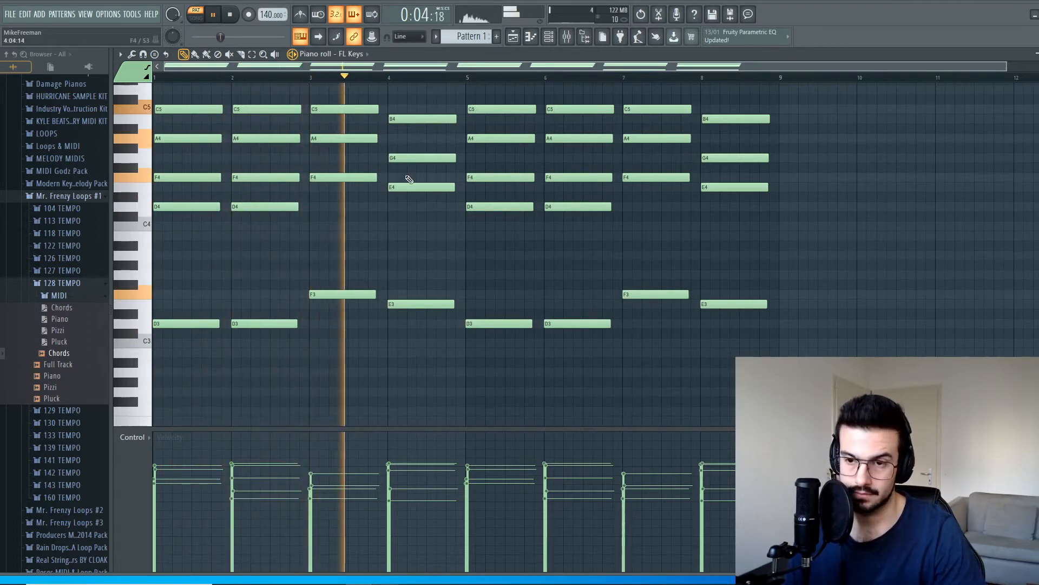
pyautogui.press('space')
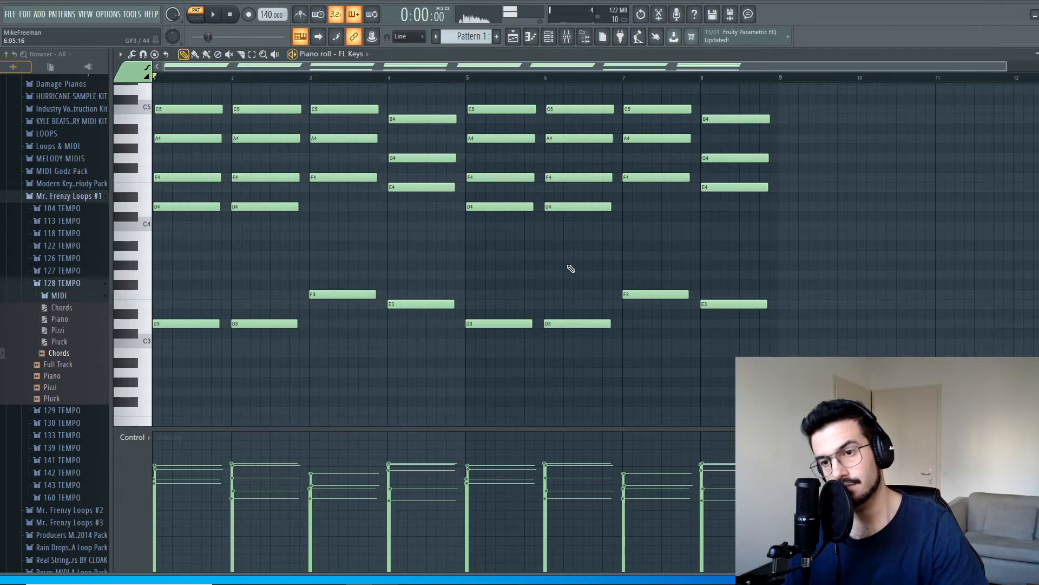
pyautogui.scroll(1, 576, 360)
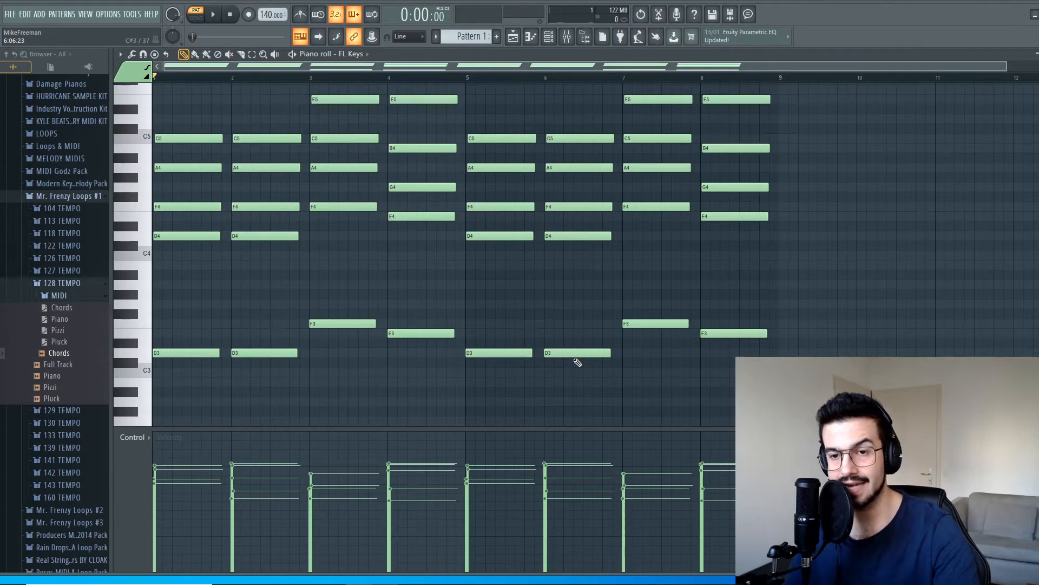
pyautogui.click(60, 352)
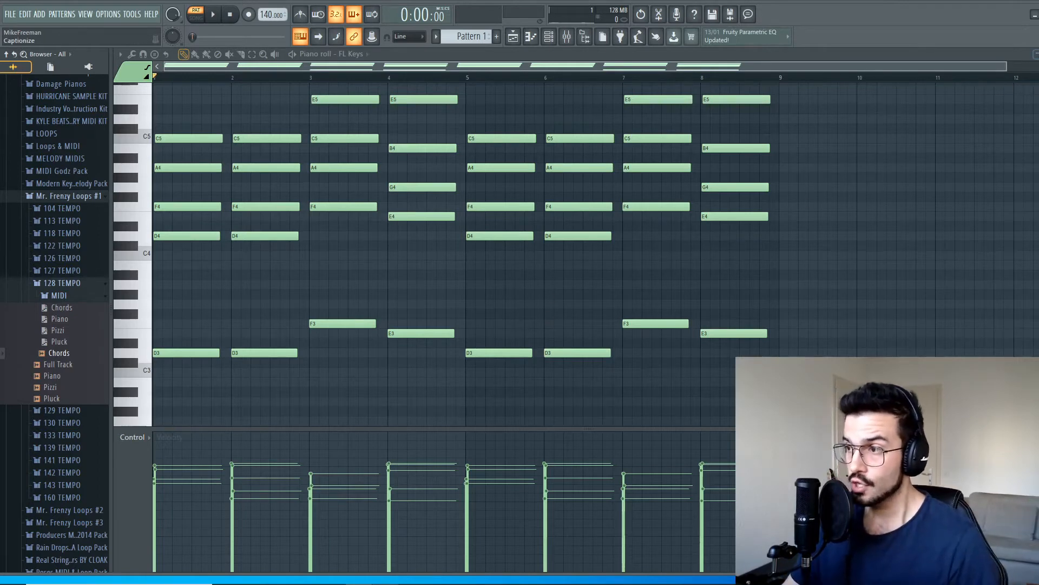
pyautogui.scroll(1, 465, 390)
pyautogui.scroll(-2, 668, 325)
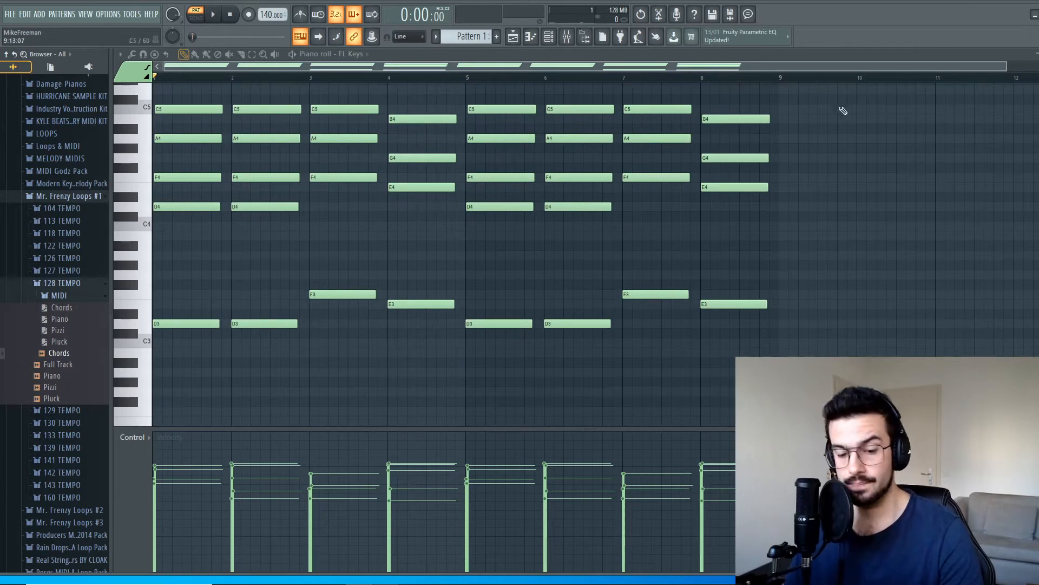
# Step: Bring up the channel rack and add a new Sytrus channel
pyautogui.click(548, 37)
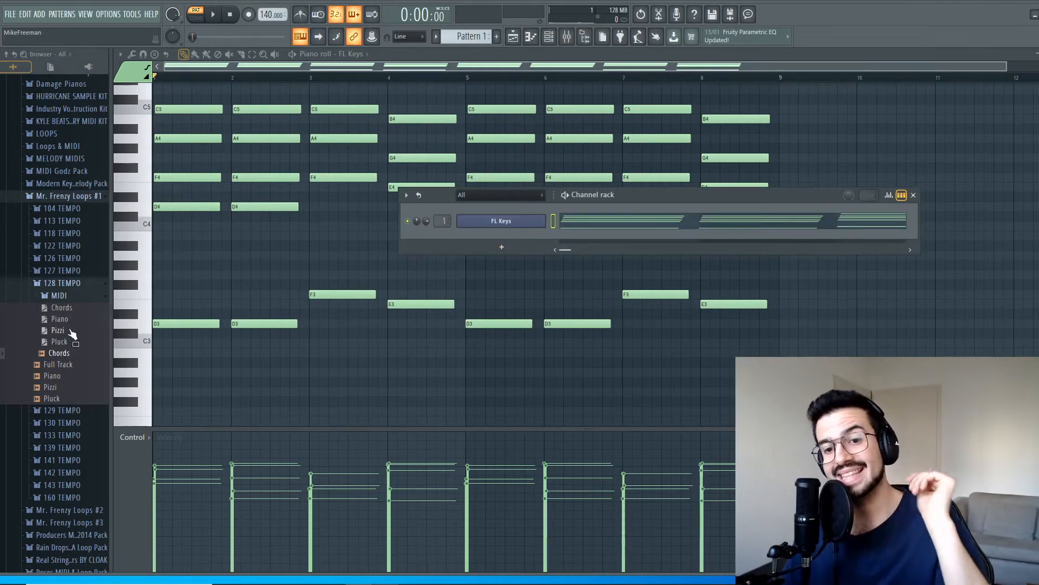
pyautogui.click(509, 247)
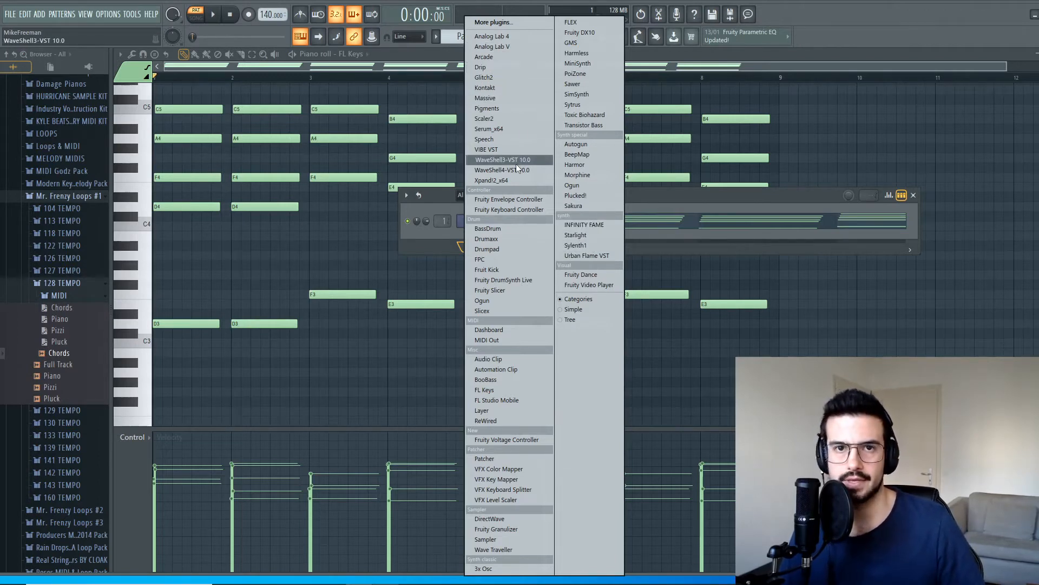
pyautogui.click(598, 105)
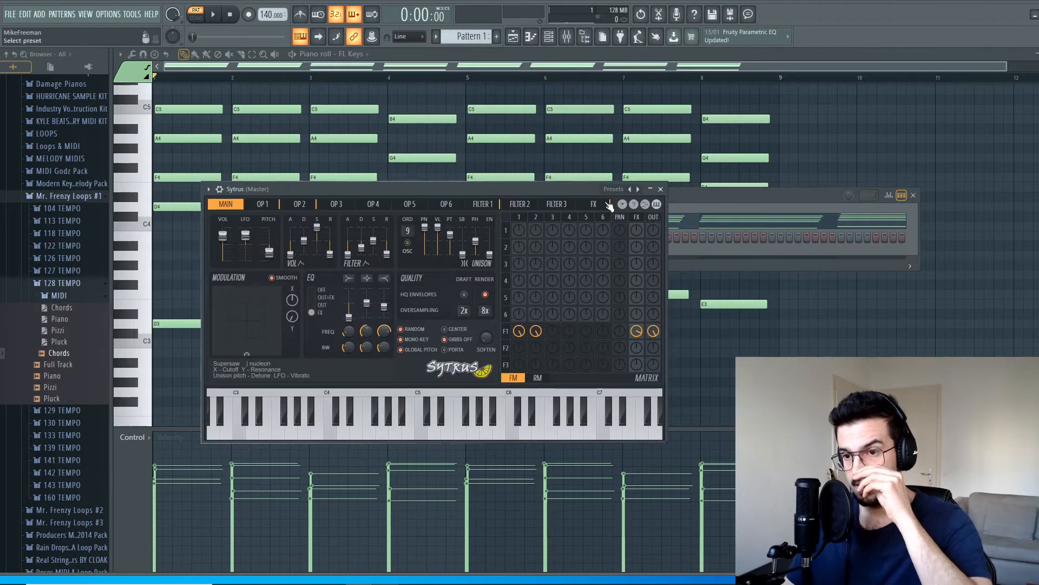
# Step: Load the Pluck MIDI file from the 128 TEMPO folder into the Sytrus channel
pyautogui.moveTo(562, 189); pyautogui.dragTo(653, 259)
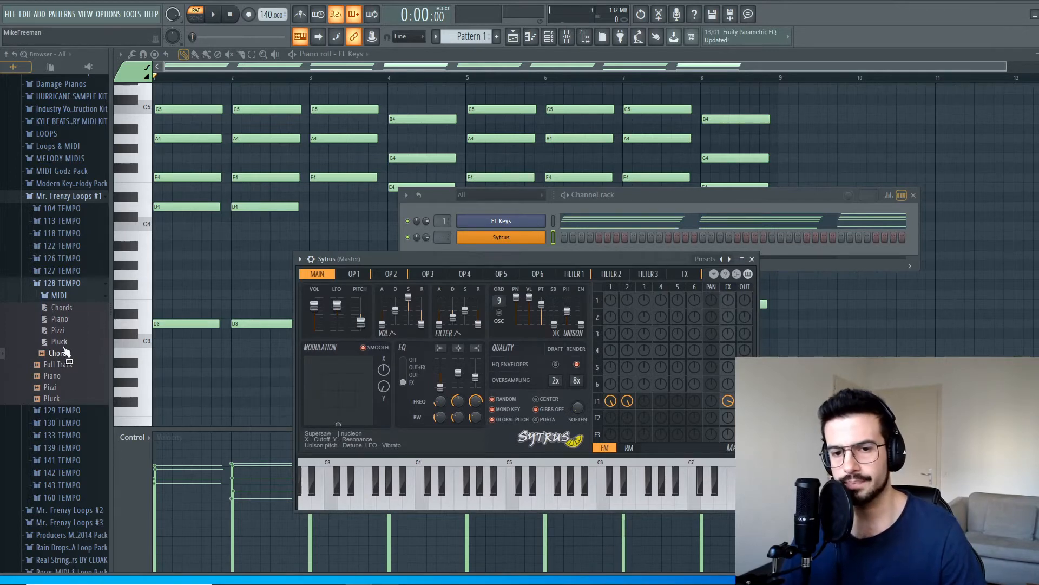
pyautogui.click(690, 198)
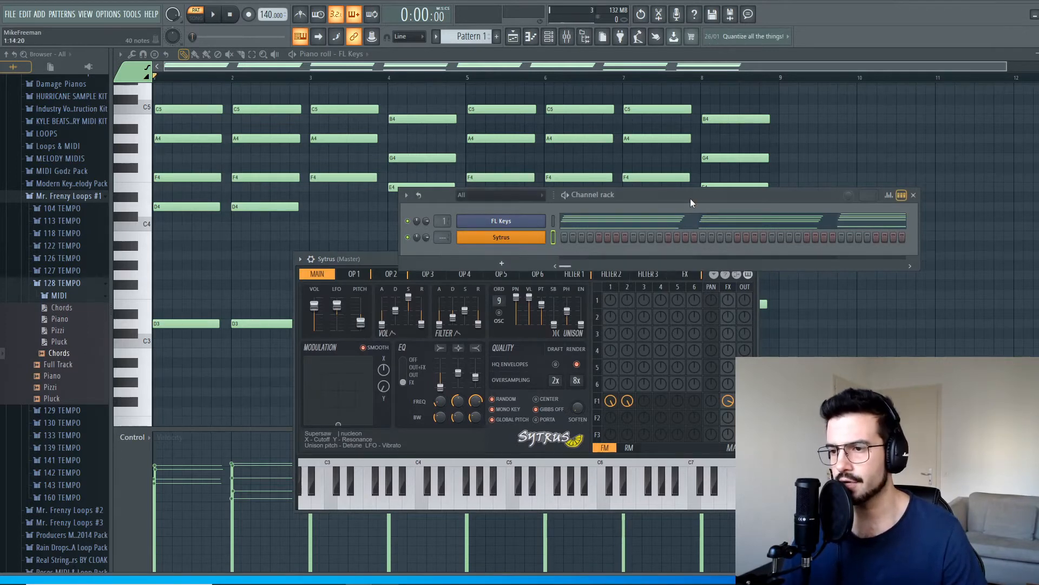
pyautogui.click(60, 353)
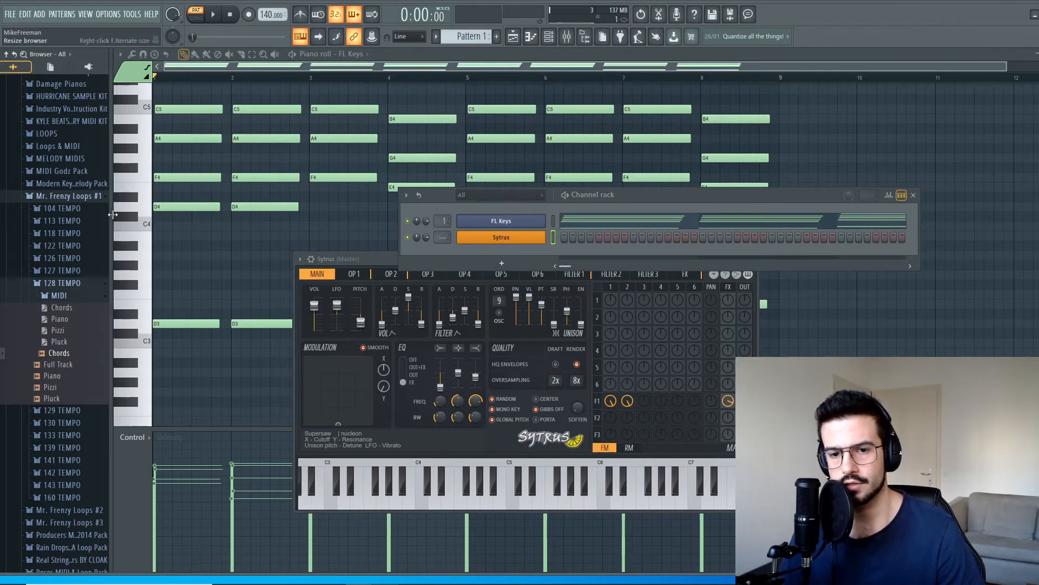
pyautogui.moveTo(59, 341); pyautogui.dragTo(519, 239)
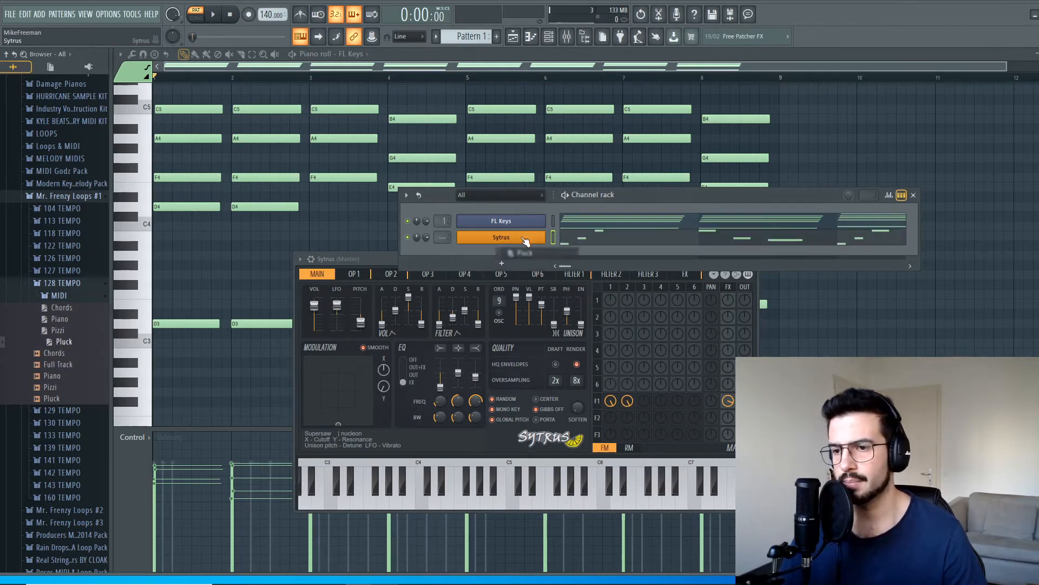
# Step: View the imported pluck notes in the piano roll and audition the Pluck audio loop
pyautogui.scroll(5, 596, 293)
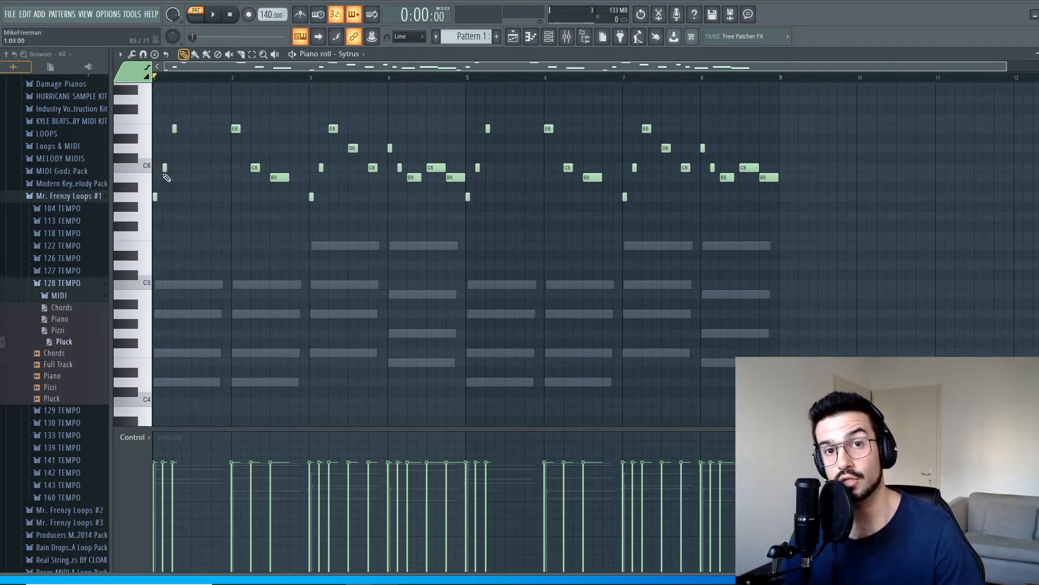
pyautogui.press('F7')
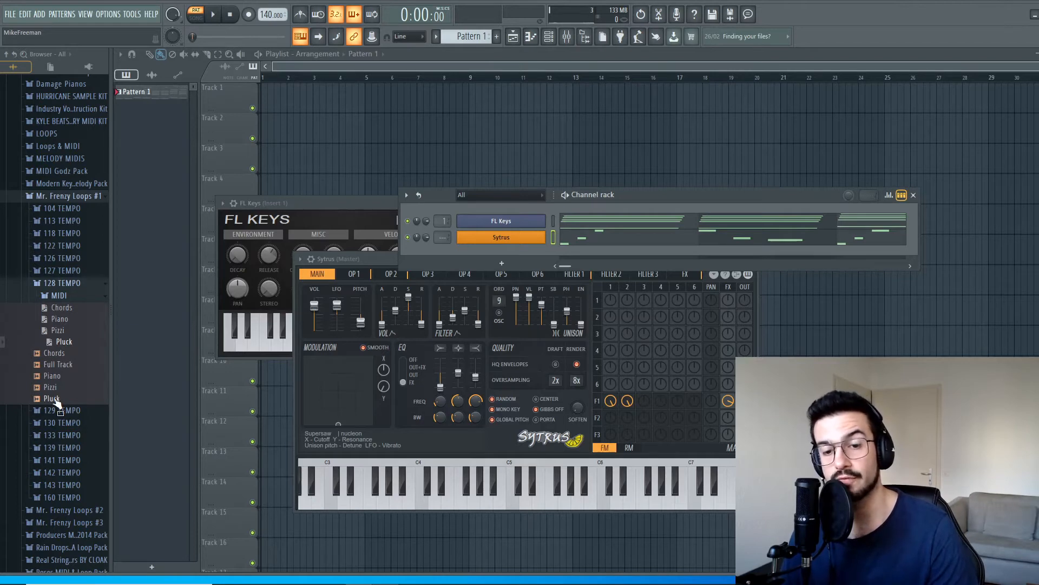
pyautogui.click(56, 399)
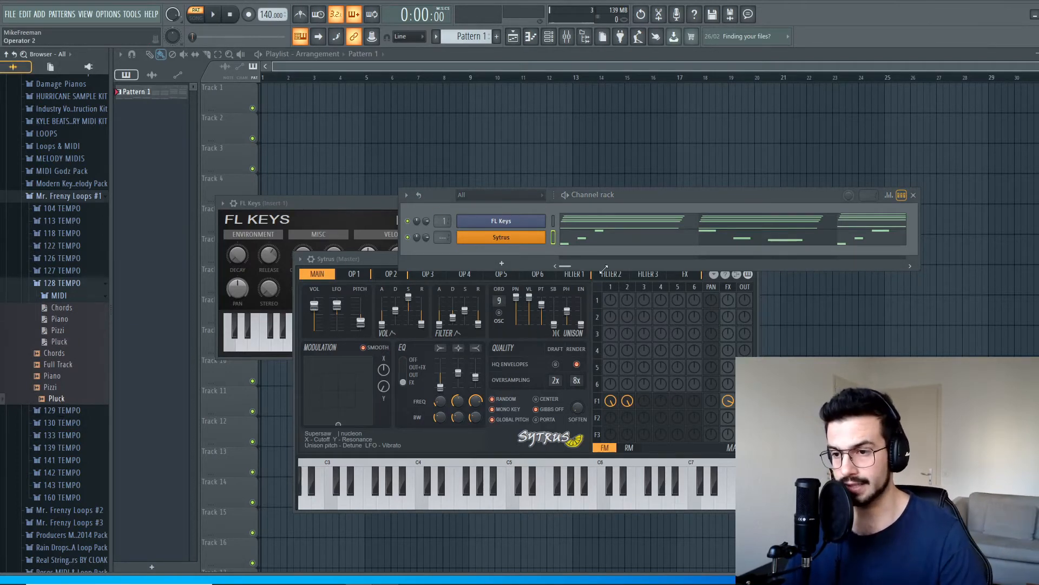
# Step: Load the Default preset in Sytrus
pyautogui.moveTo(422, 259); pyautogui.dragTo(439, 265)
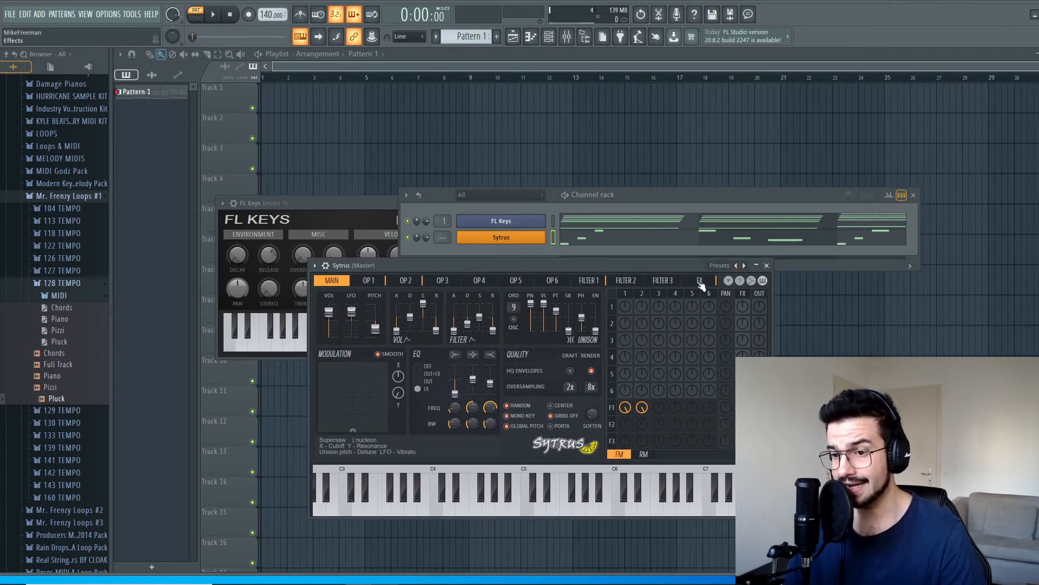
pyautogui.click(738, 265)
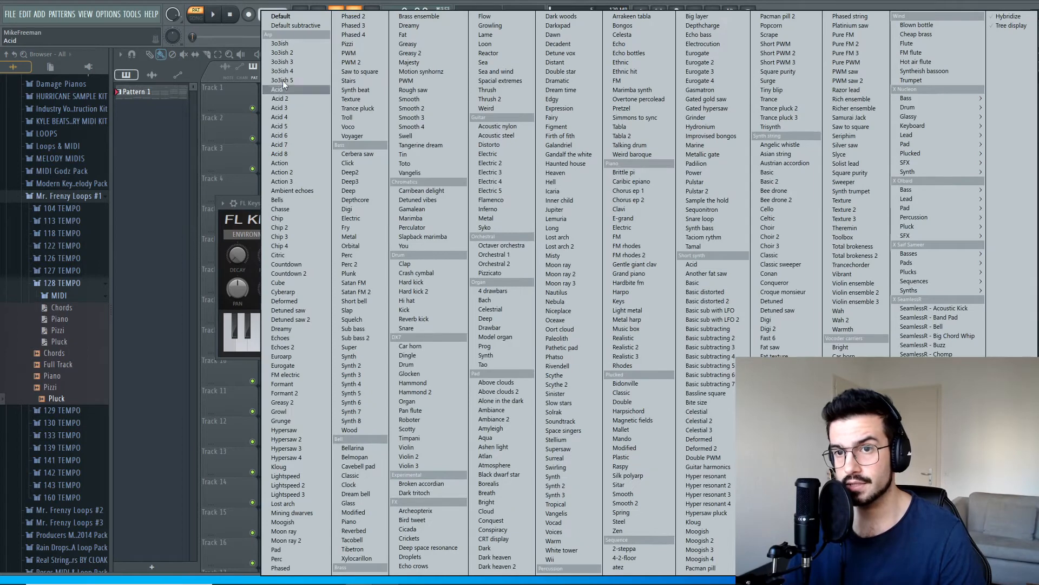
pyautogui.click(304, 19)
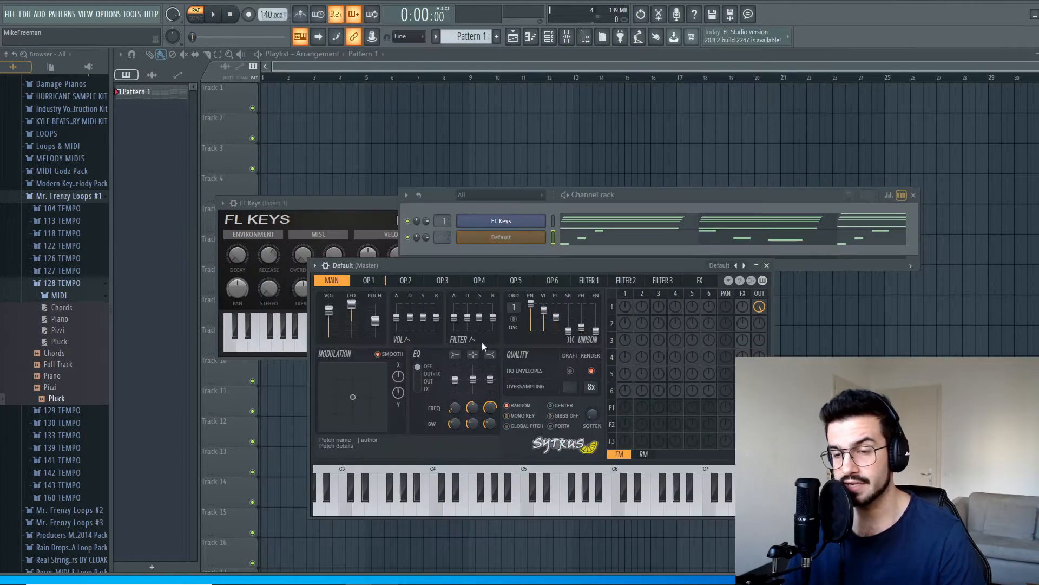
# Step: Solo the Sytrus channel so FL Keys is muted, and play the pluck melody on its own
pyautogui.rightClick(408, 238)
pyautogui.click(447, 245)
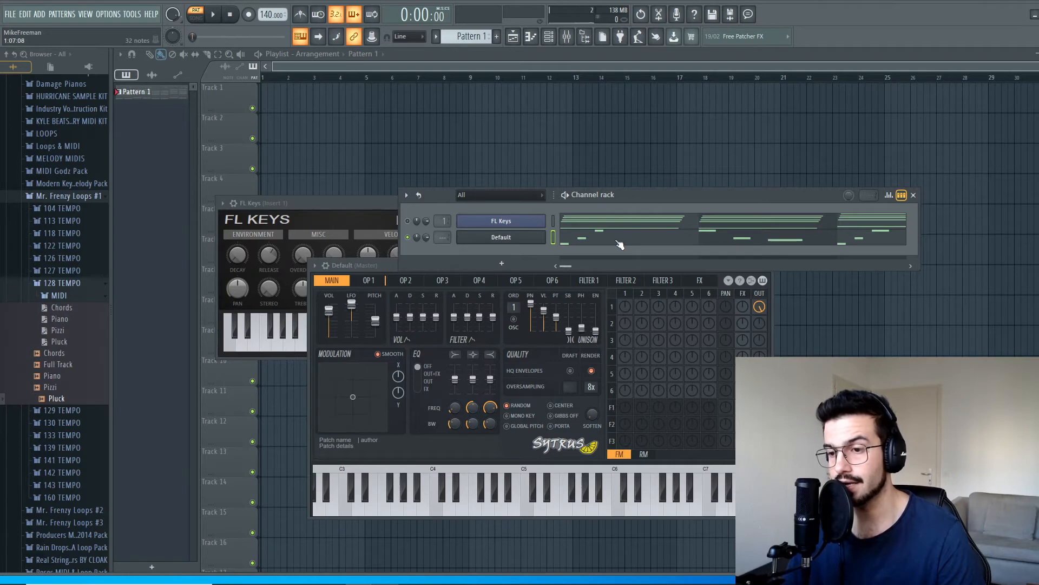
pyautogui.press('space')
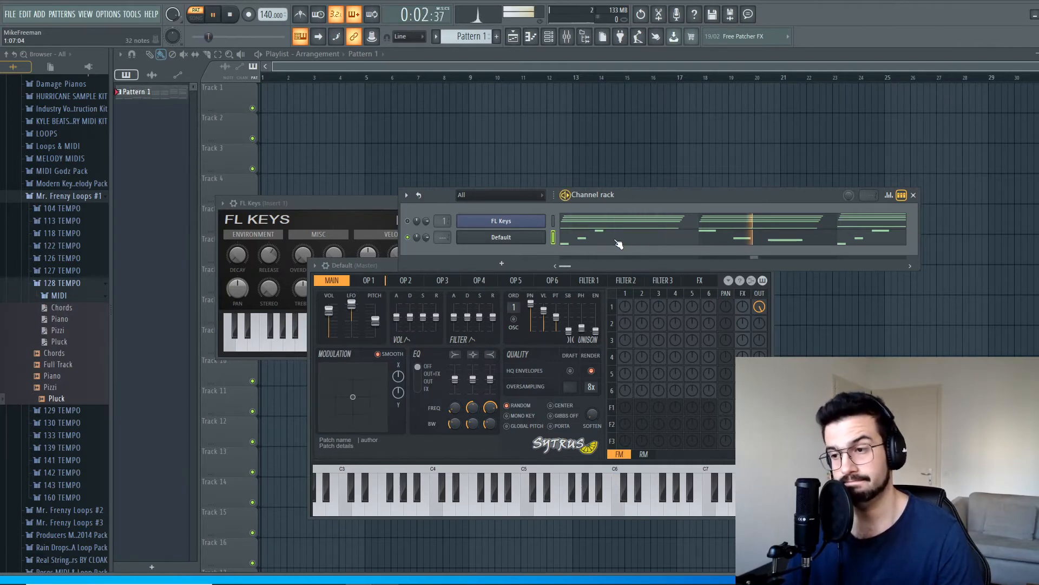
pyautogui.press('space')
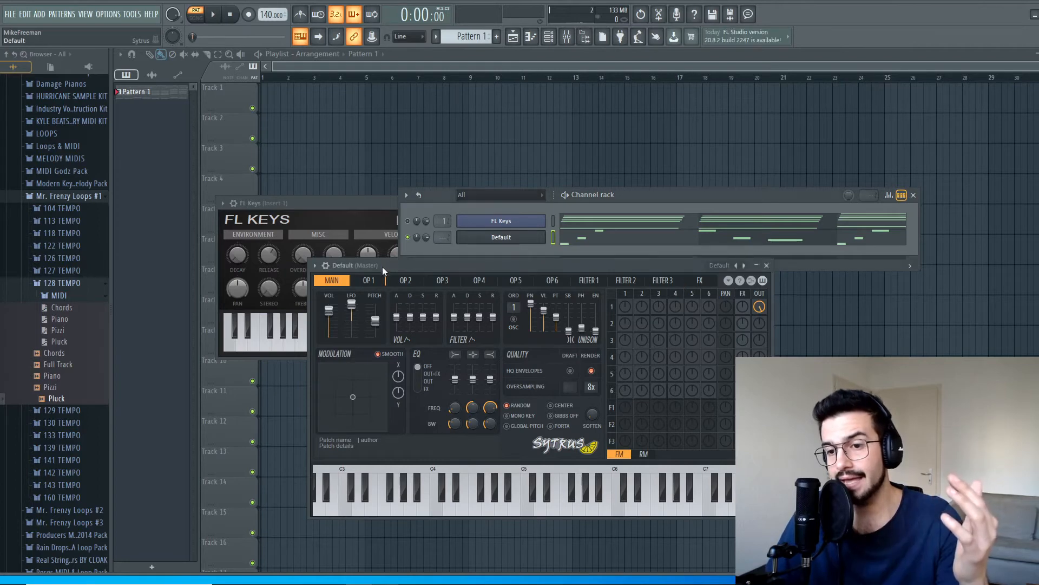
# Step: Try the Harpsichord preset in Sytrus and play the pluck melody with it
pyautogui.moveTo(381, 265); pyautogui.dragTo(364, 279)
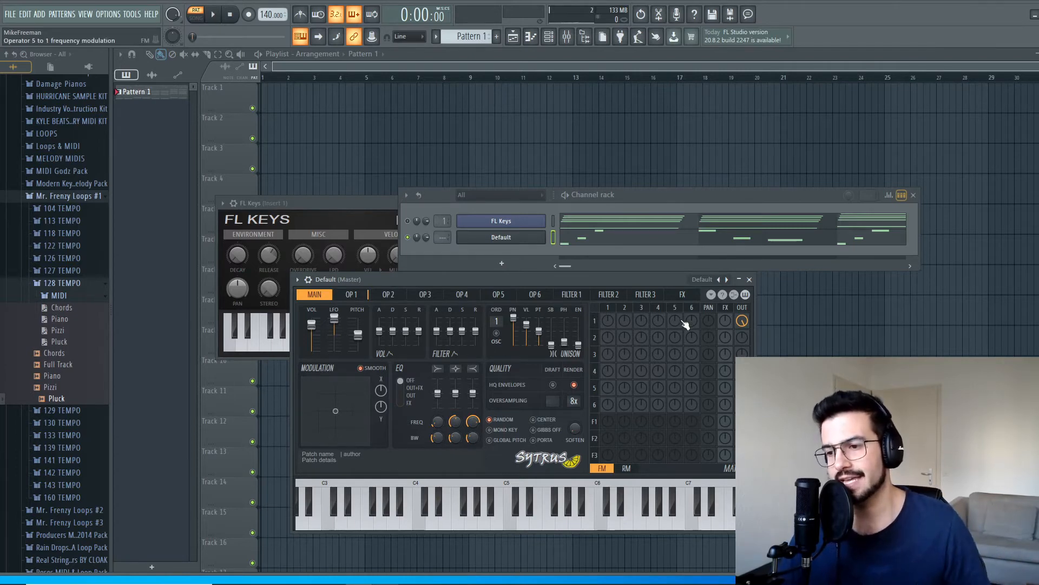
pyautogui.moveTo(628, 275); pyautogui.dragTo(643, 285)
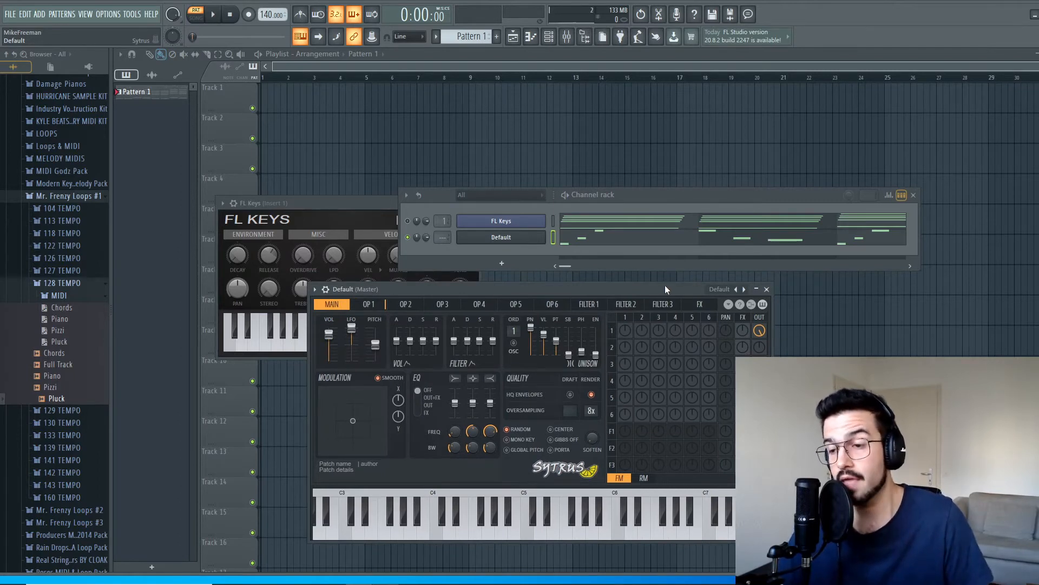
pyautogui.click(744, 290)
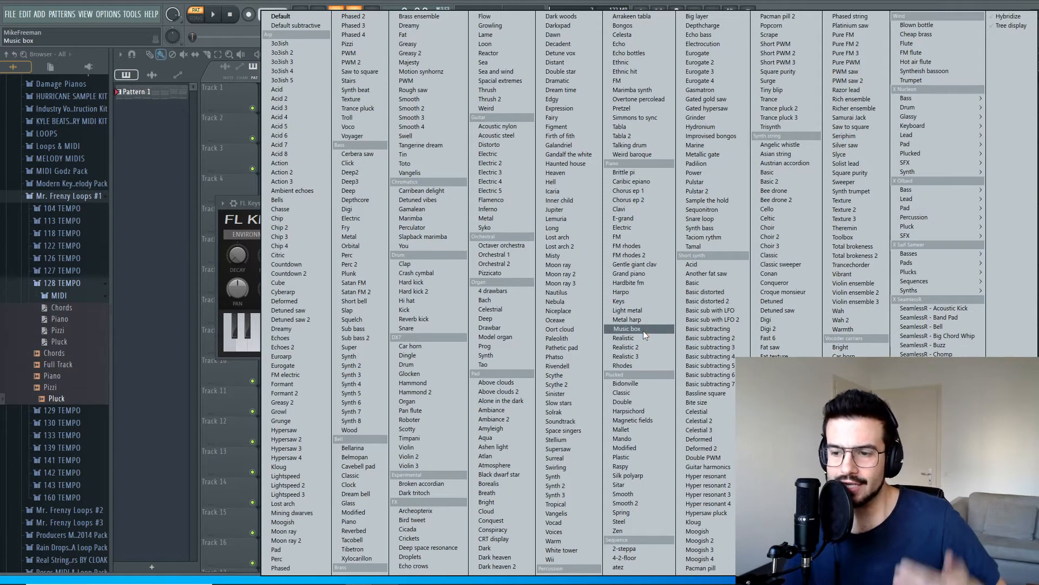
pyautogui.click(641, 411)
pyautogui.press('space')
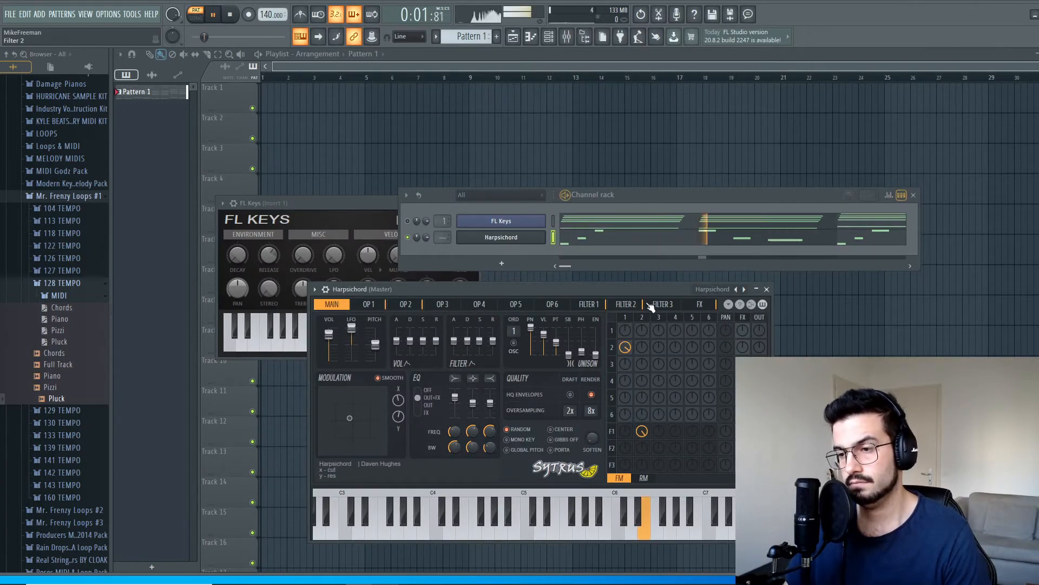
pyautogui.press('space')
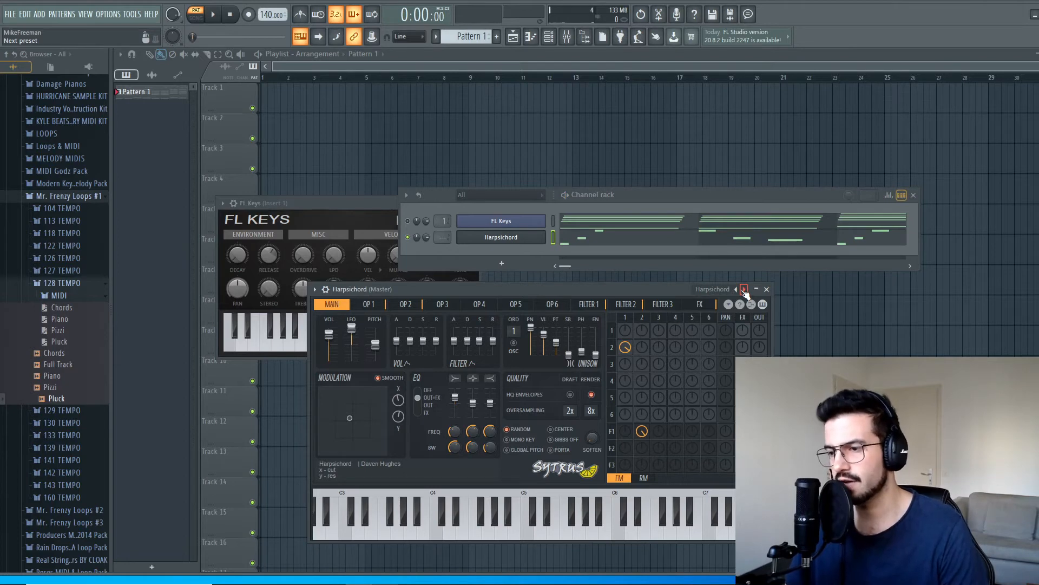
# Step: Try the preset after Harpsichord on the pluck melody and return to Harpsichord
pyautogui.click(745, 293)
pyautogui.press('space')
pyautogui.press('space')
pyautogui.click(737, 290)
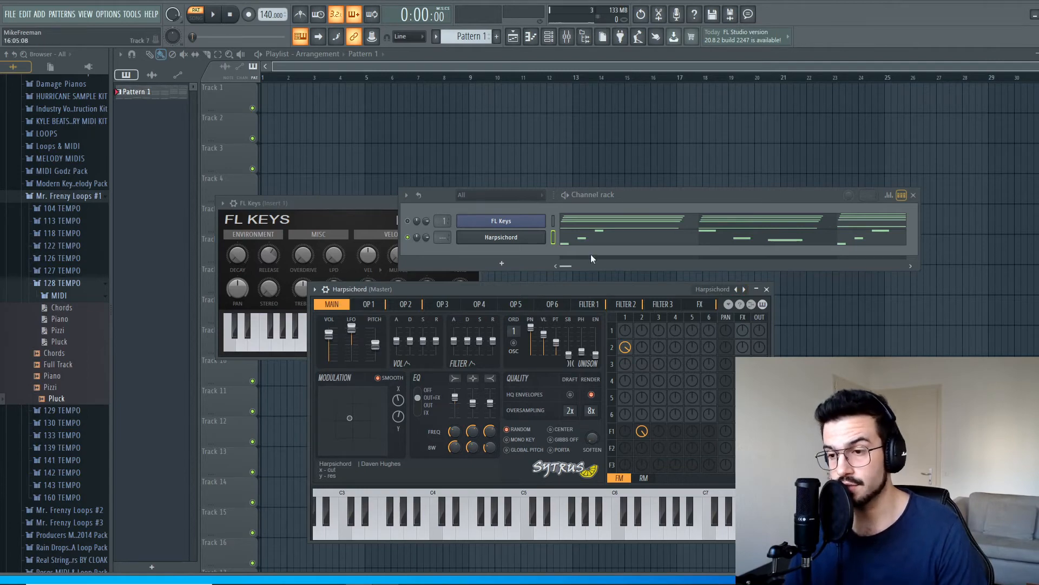
# Step: Try the plucked Sytrus presets Bidonville and Classic, playing the pluck melody with each
pyautogui.click(744, 291)
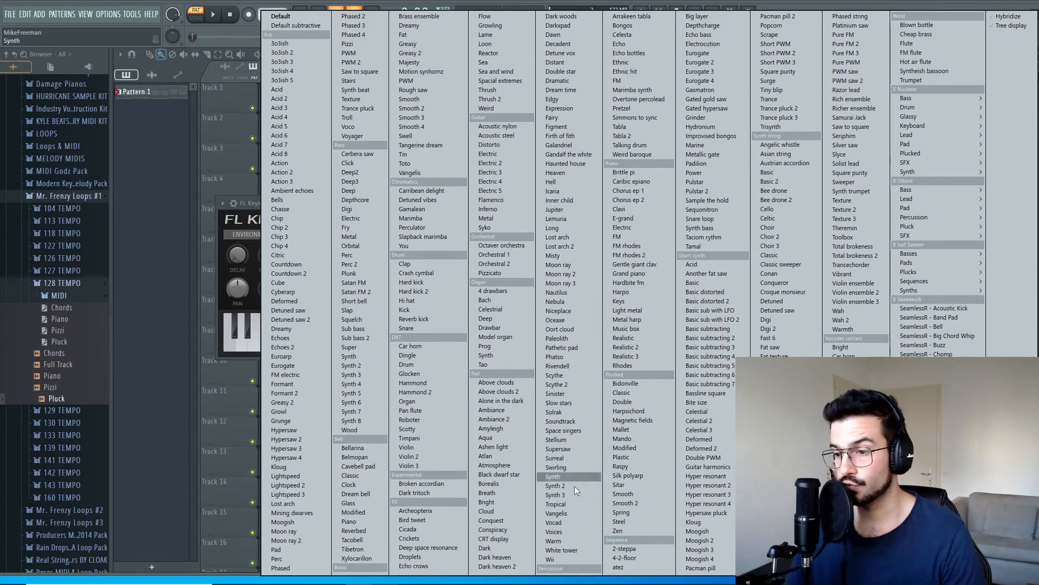
pyautogui.click(625, 383)
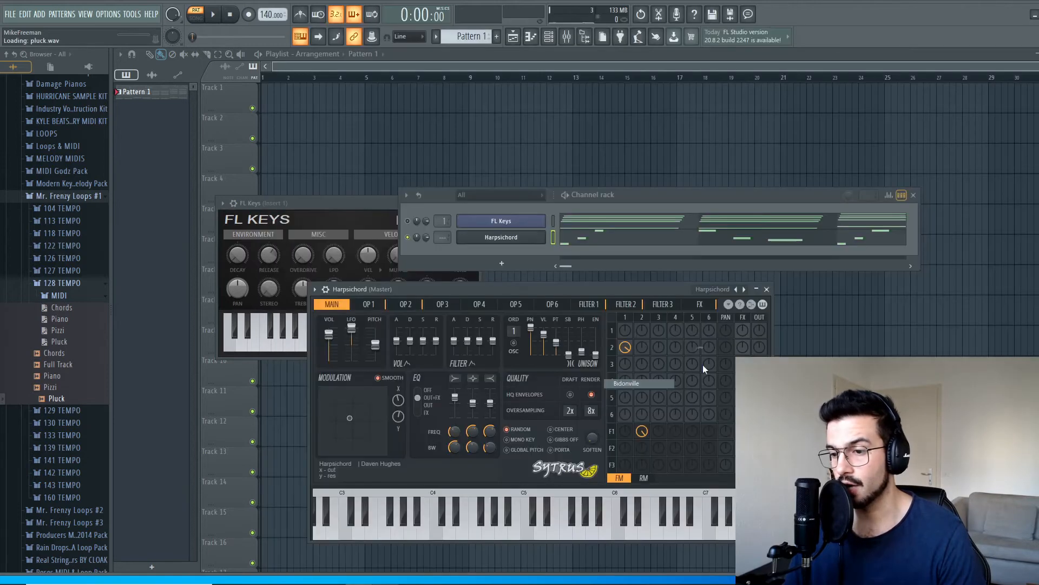
pyautogui.press('space')
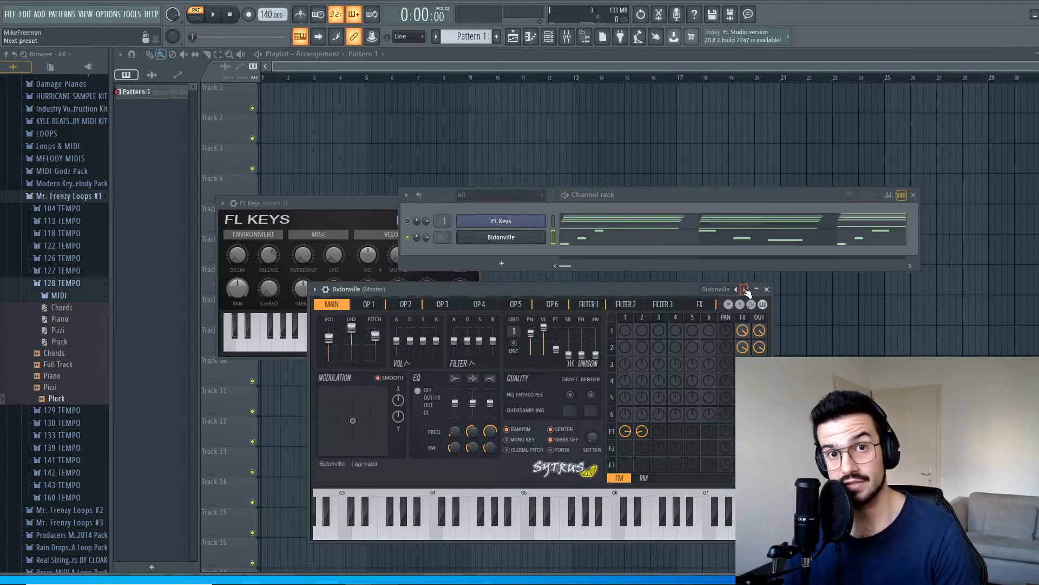
pyautogui.click(745, 290)
pyautogui.press('space')
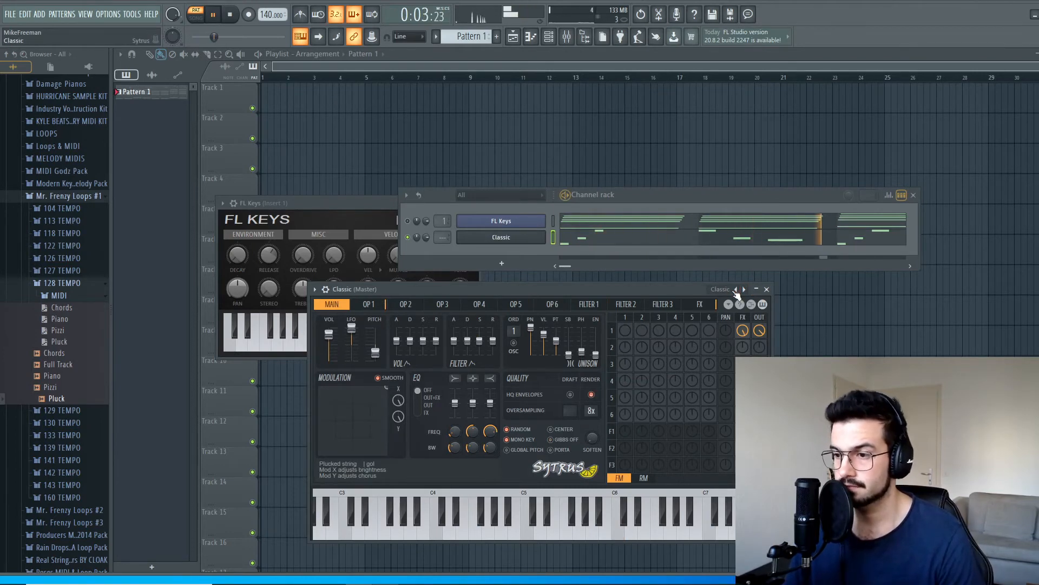
pyautogui.press('space')
pyautogui.press('space')
pyautogui.press('space')
# Step: Unmute the FL Keys channel and play the chords together with the pluck melody
pyautogui.click(407, 221)
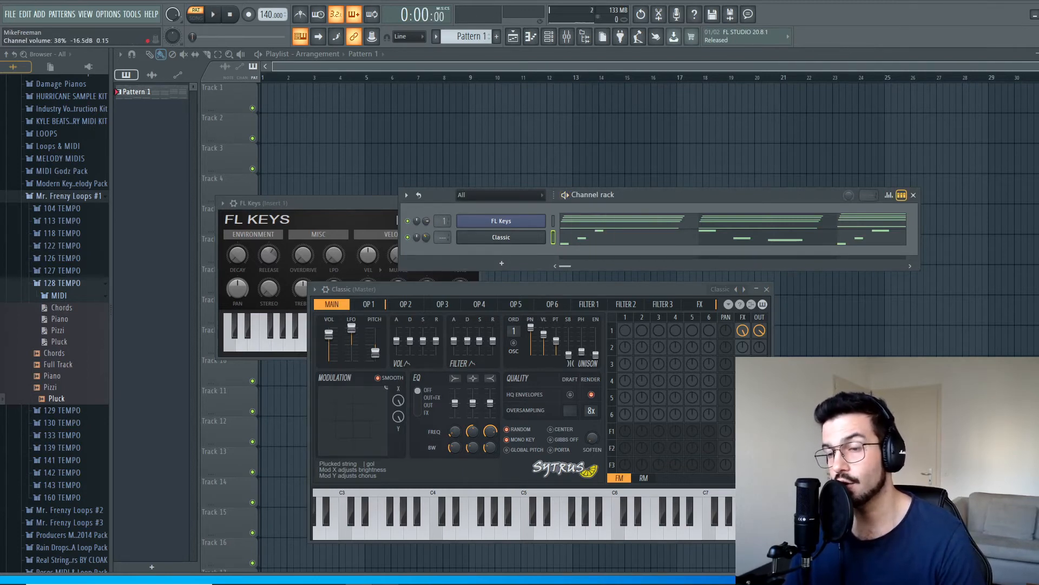
pyautogui.press('space')
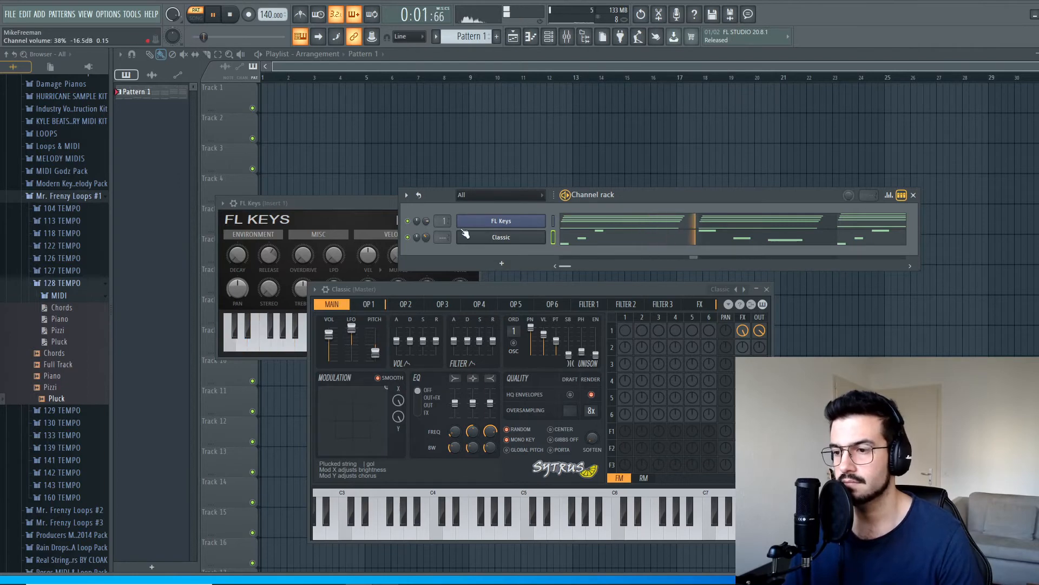
pyautogui.press('space')
# Step: Switch Sytrus to the Double preset and play it together with the chords
pyautogui.click(745, 289)
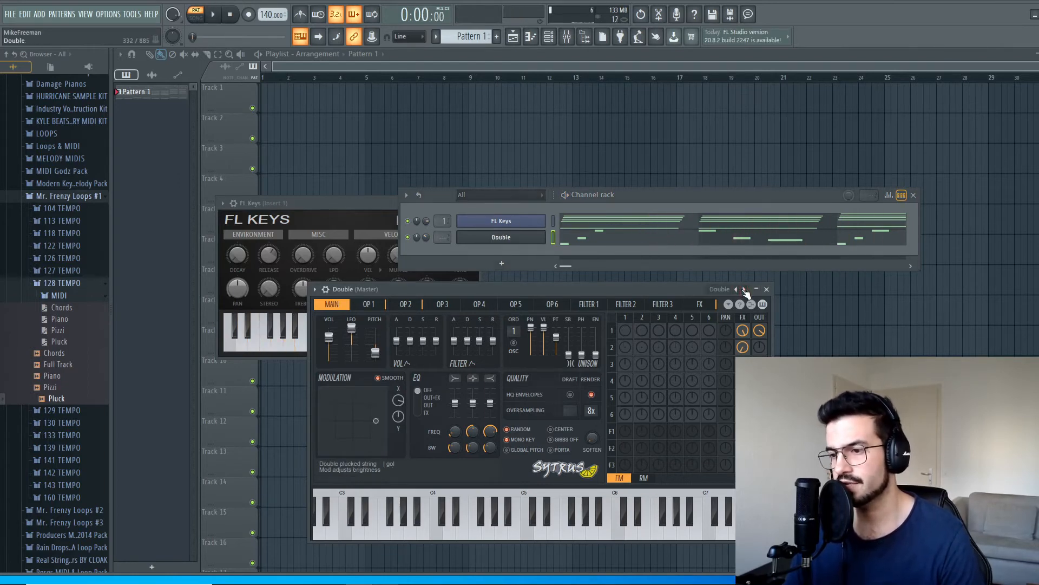
pyautogui.press('space')
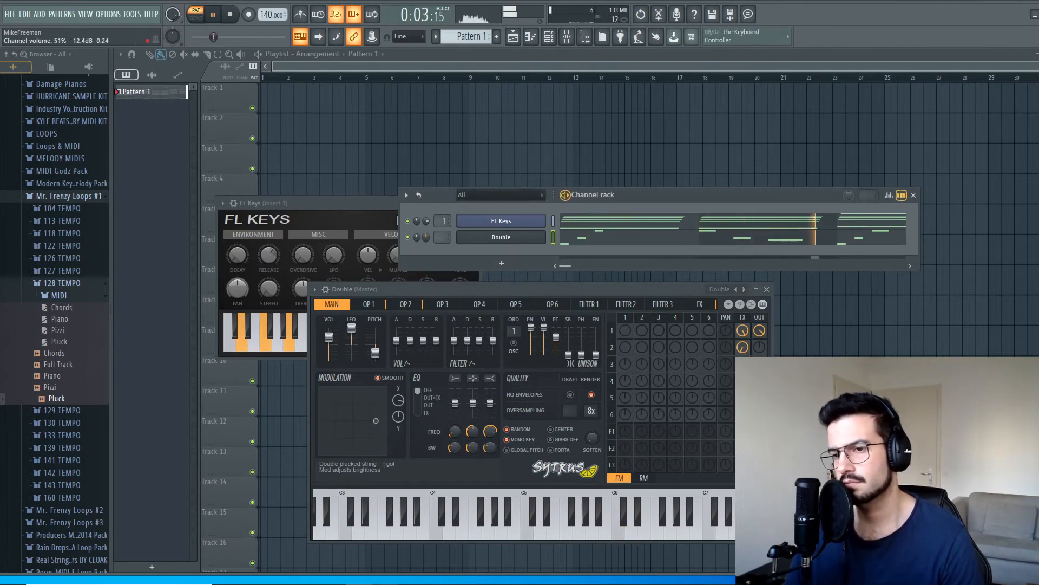
pyautogui.press('space')
# Step: Rename the Sytrus channel to Pluck and play the pattern
pyautogui.click(671, 239)
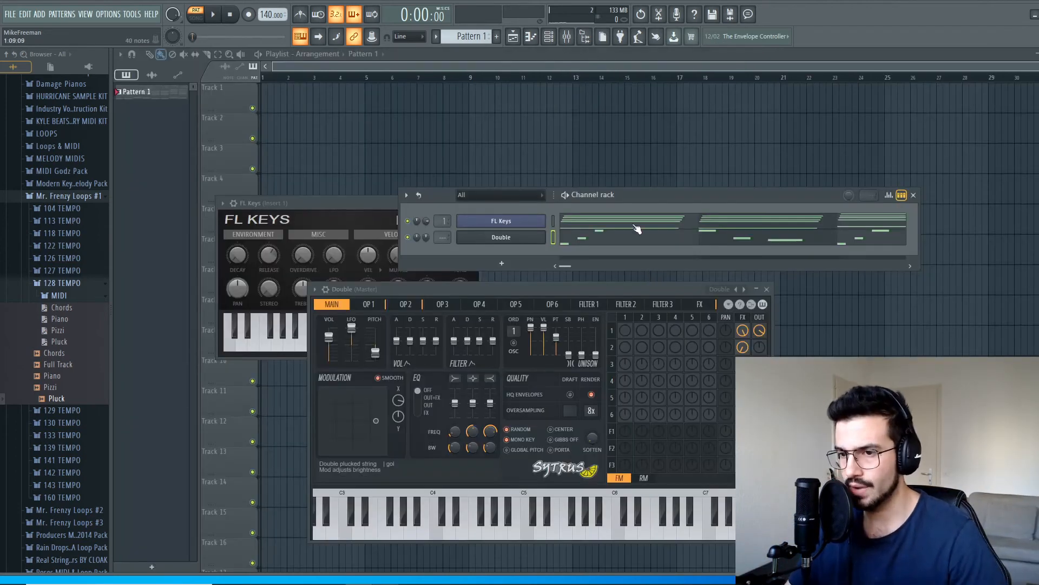
pyautogui.rightClick(544, 237)
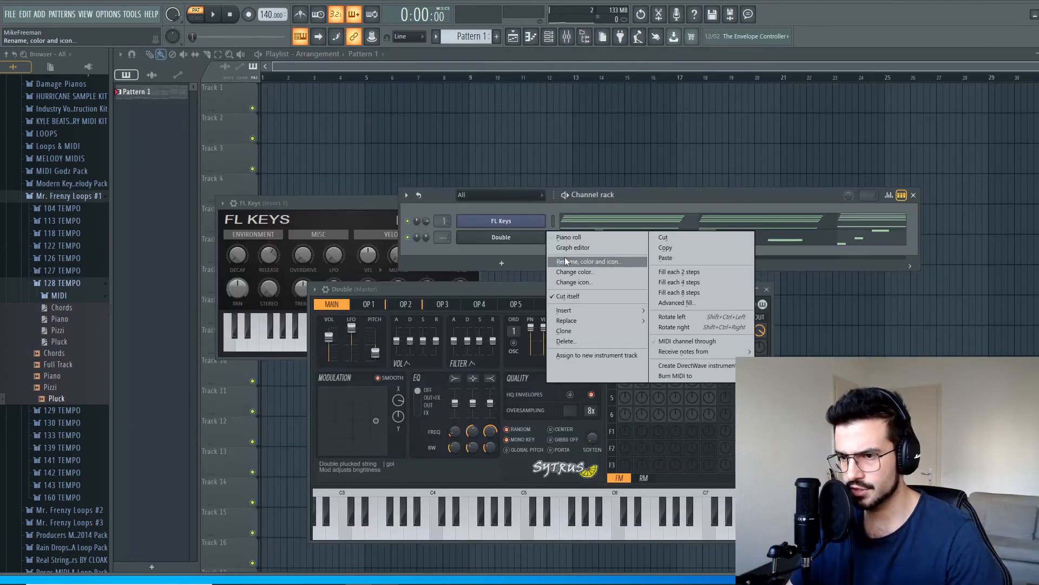
pyautogui.click(561, 256)
pyautogui.write('Pluck')
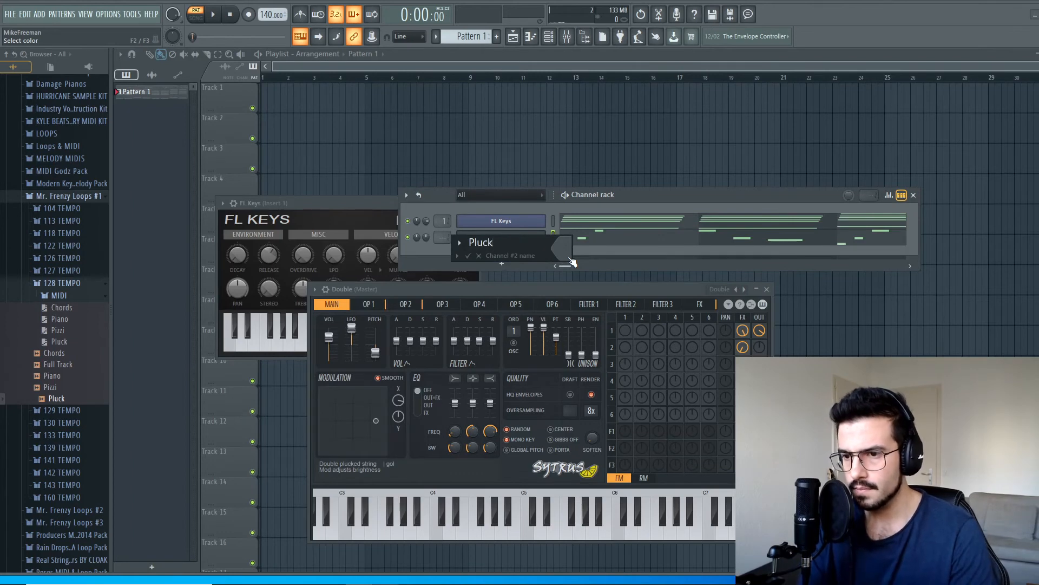
pyautogui.press('Return')
pyautogui.press('space')
pyautogui.press('space')
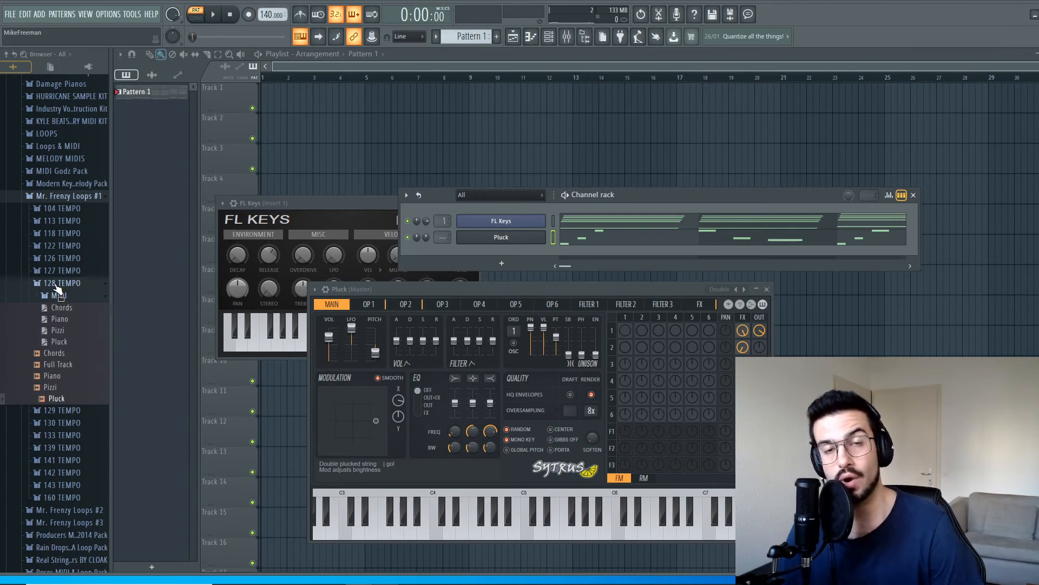
# Step: Set the project tempo to 128 and play the pattern, and repeat the playback at a tempo of 159
pyautogui.click(215, 15)
pyautogui.click(229, 16)
pyautogui.moveTo(271, 14); pyautogui.dragTo(271, 22)
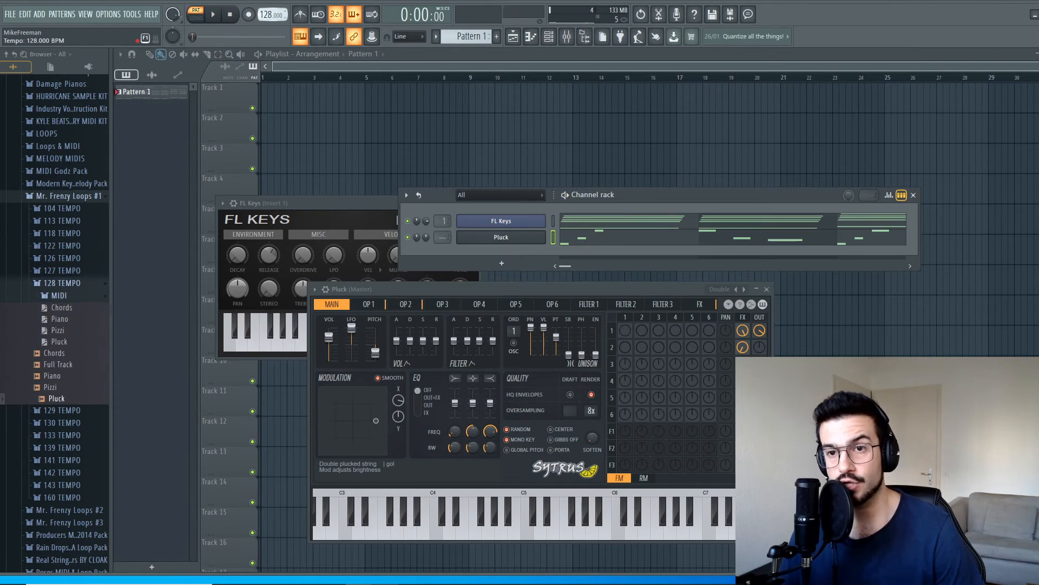
pyautogui.click(218, 16)
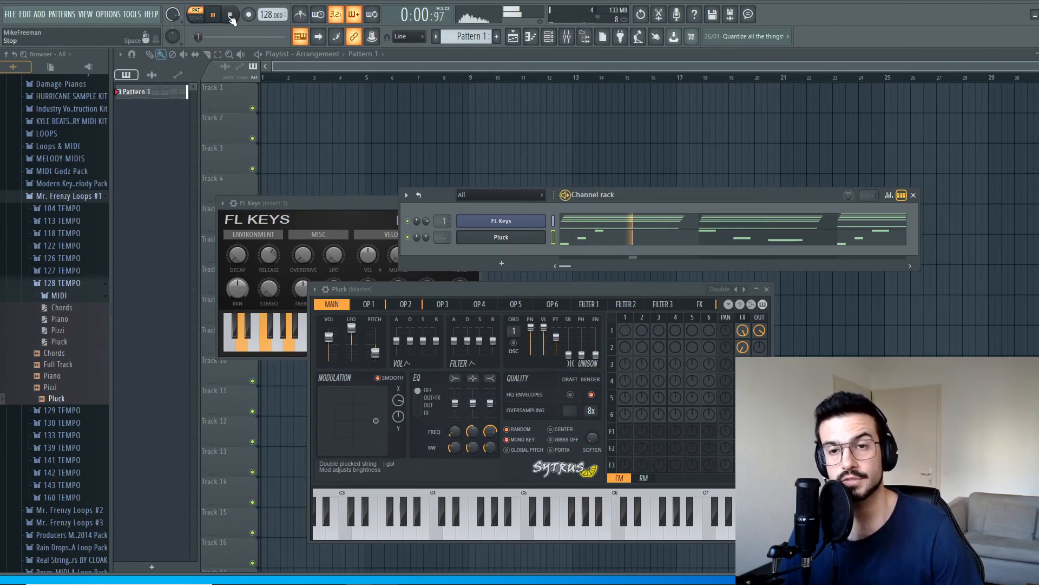
pyautogui.click(230, 17)
pyautogui.moveTo(270, 14); pyautogui.dragTo(262, 9)
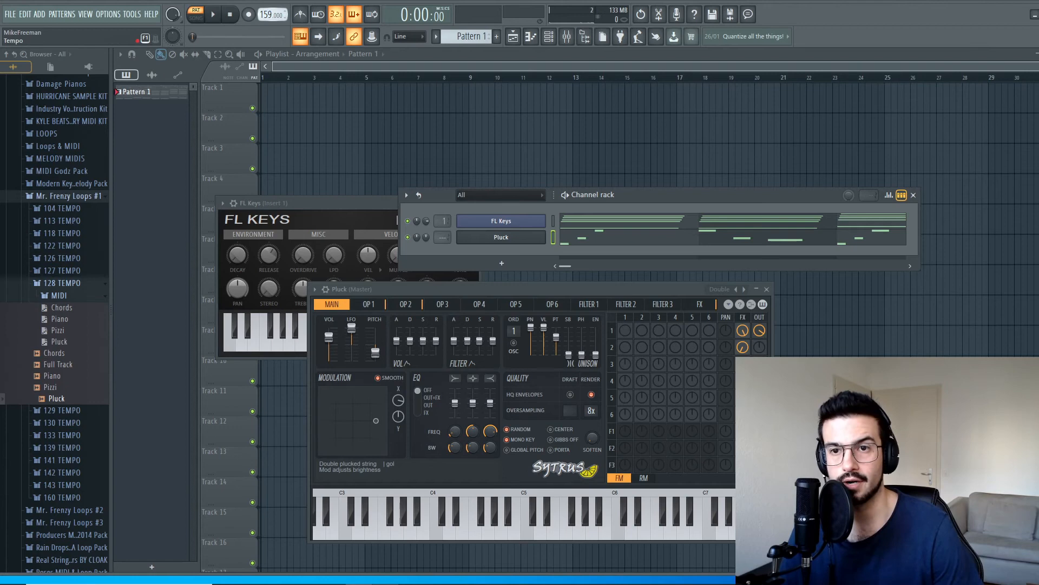
pyautogui.click(213, 14)
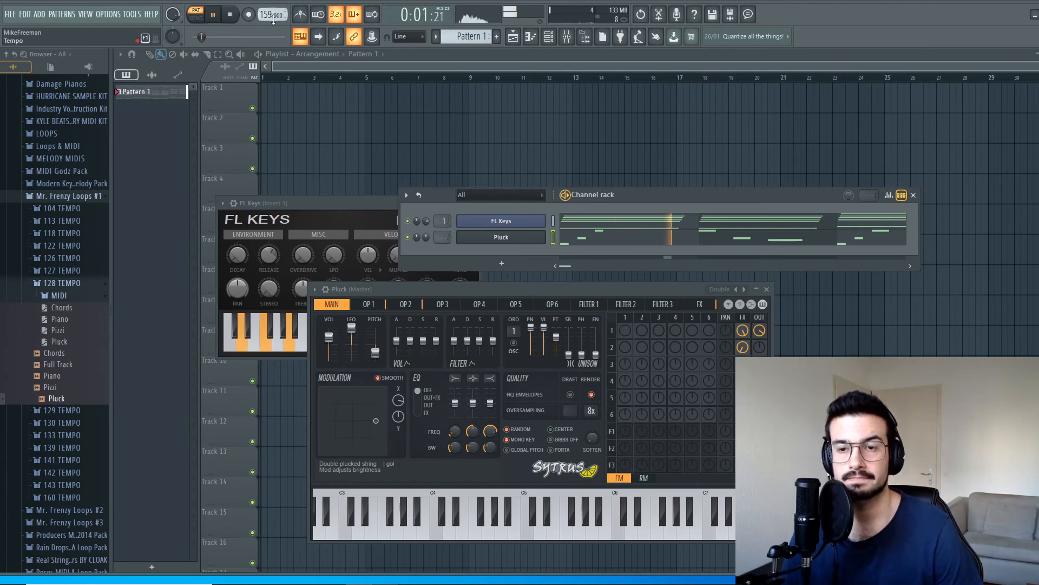
# Step: Set the project tempo to 219 and play the pattern, closing the plugin windows and keeping only the channel rack open
pyautogui.press('space')
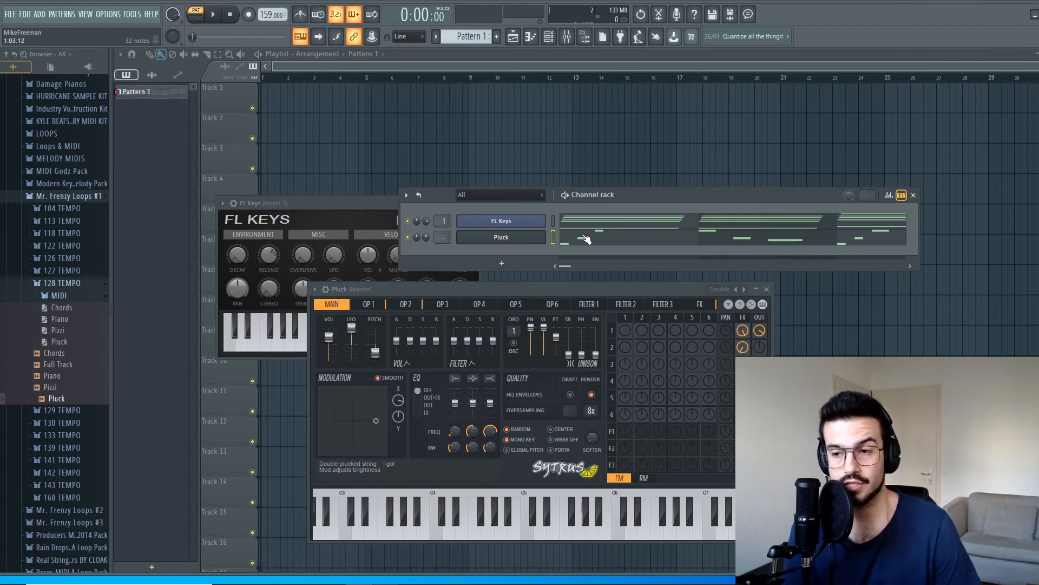
pyautogui.moveTo(265, 18); pyautogui.dragTo(266, 2)
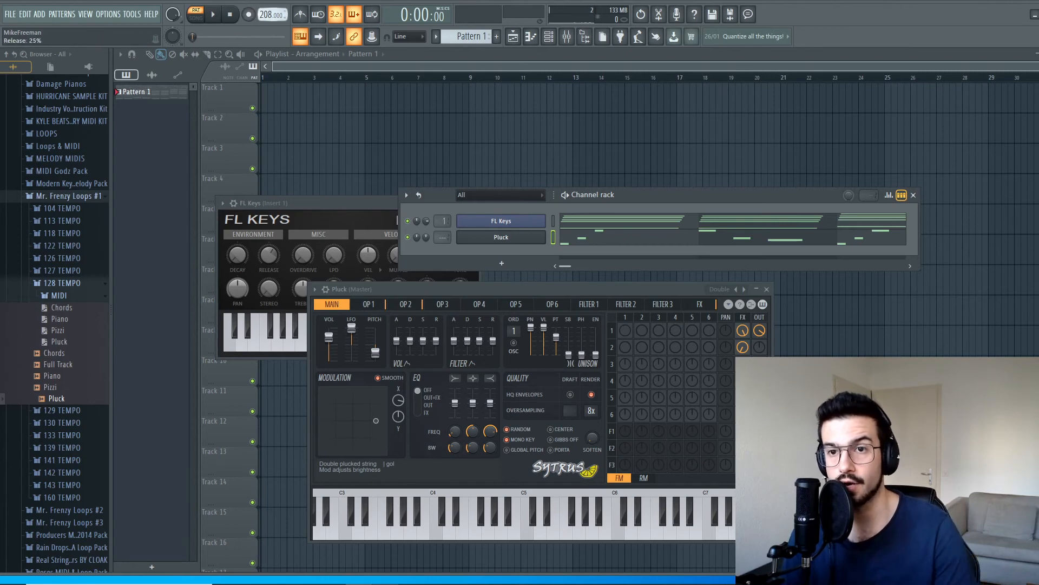
pyautogui.rightClick(266, 19)
pyautogui.click(508, 51)
pyautogui.press('space')
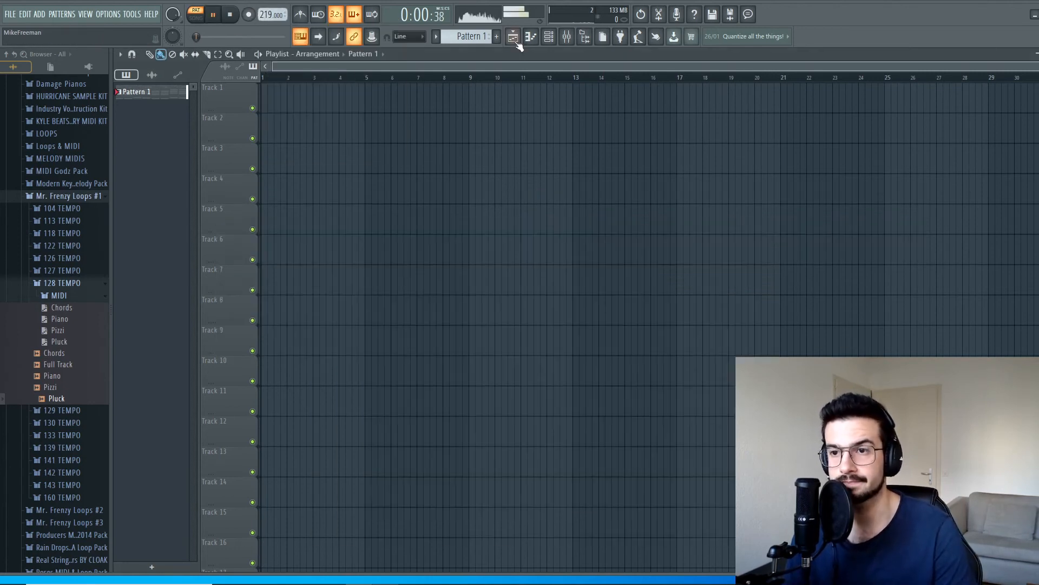
pyautogui.click(554, 40)
pyautogui.press('space')
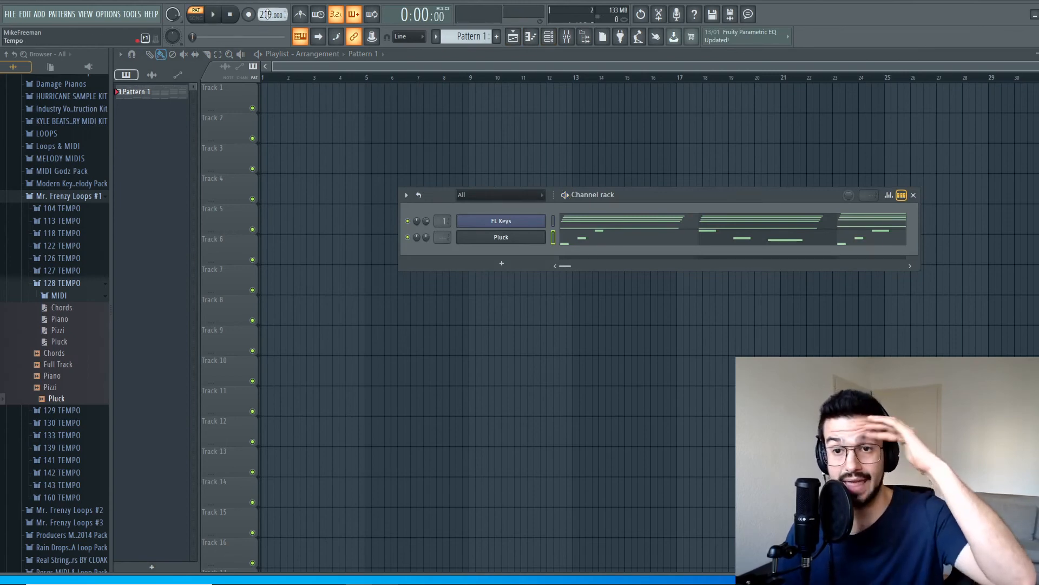
# Step: Lower the project tempo to 31 and play the pattern briefly
pyautogui.moveTo(269, 15); pyautogui.dragTo(269, 63)
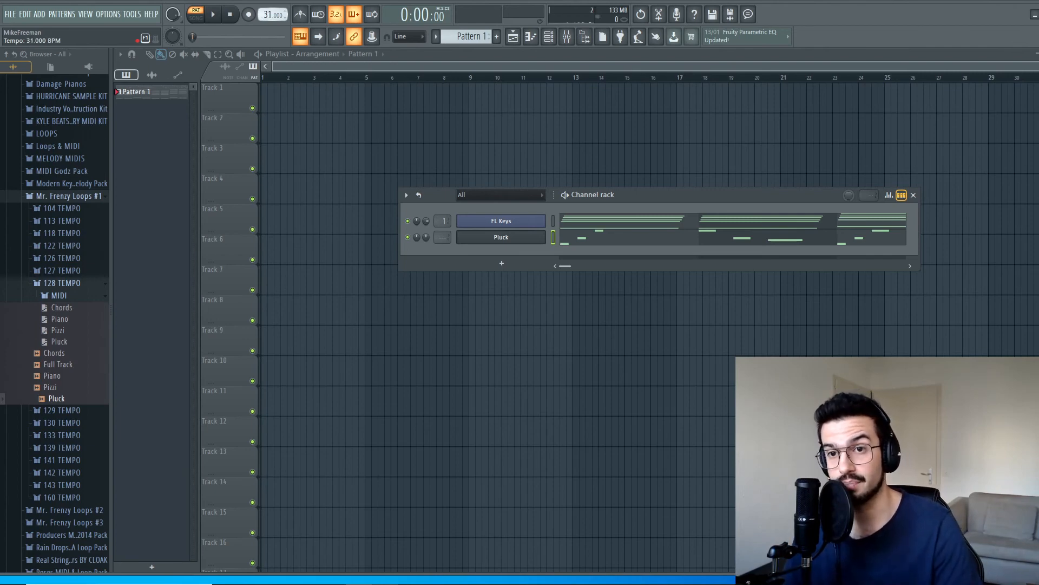
pyautogui.press('space')
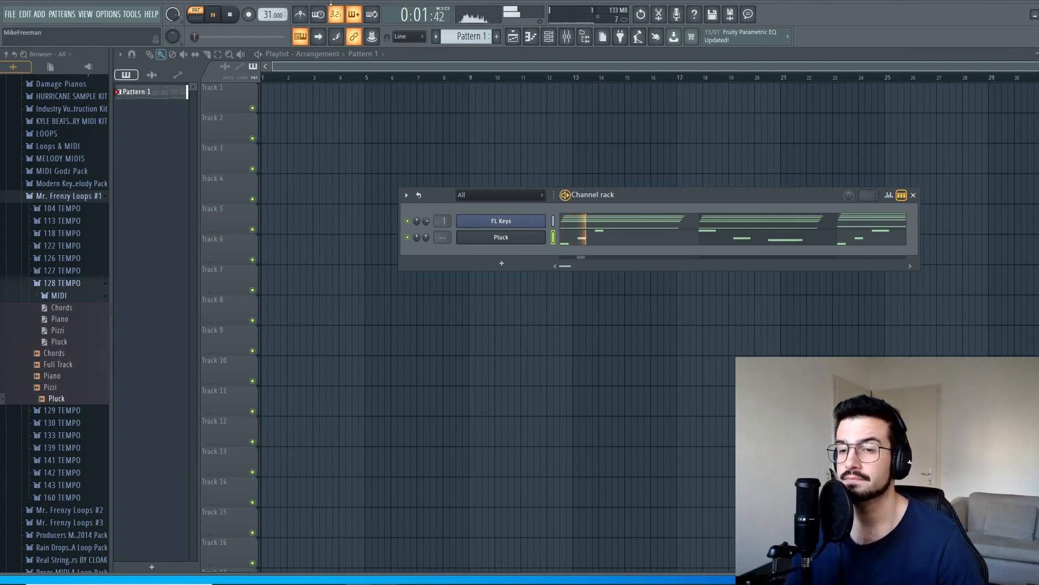
pyautogui.click(239, 15)
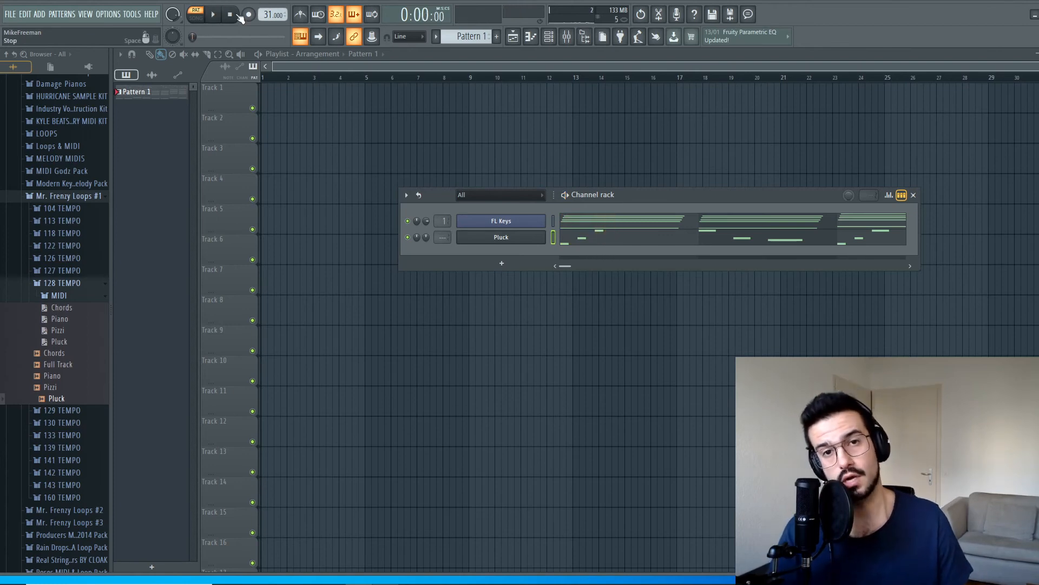
# Step: Raise the project tempo in stages through 89, 104 and 128 to 138
pyautogui.moveTo(267, 15)
pyautogui.mouseDown()
pyautogui.moveTo(267, 2)
pyautogui.moveTo(267, 11)
pyautogui.mouseUp()
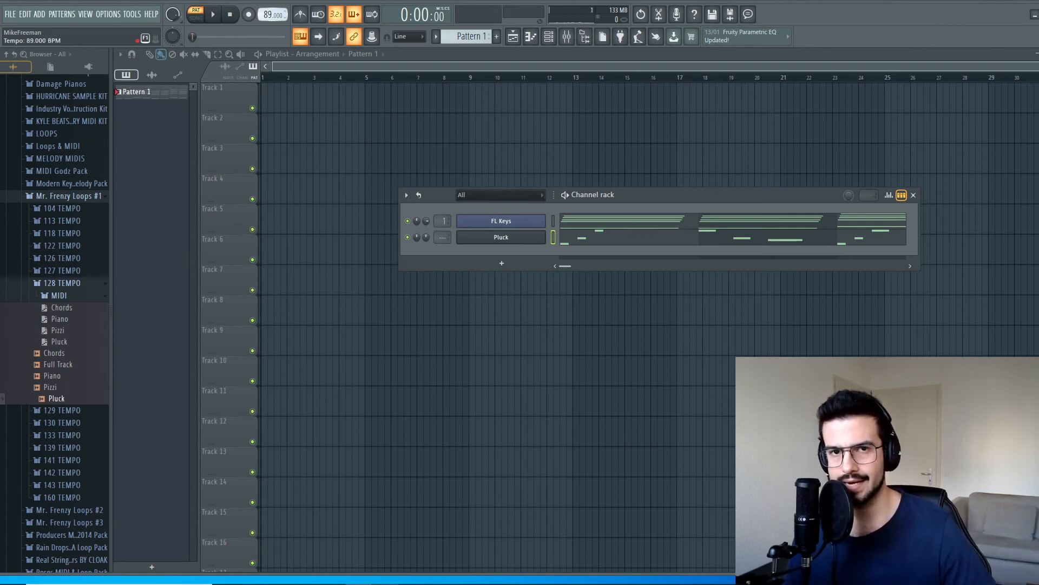
pyautogui.moveTo(267, 8); pyautogui.dragTo(267, 7)
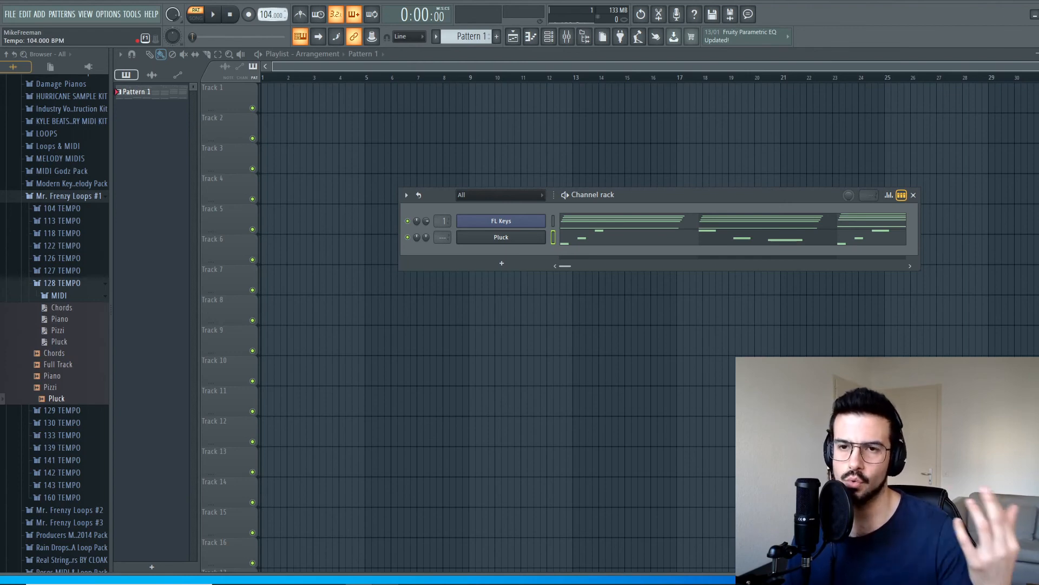
pyautogui.moveTo(268, 15); pyautogui.dragTo(268, 14)
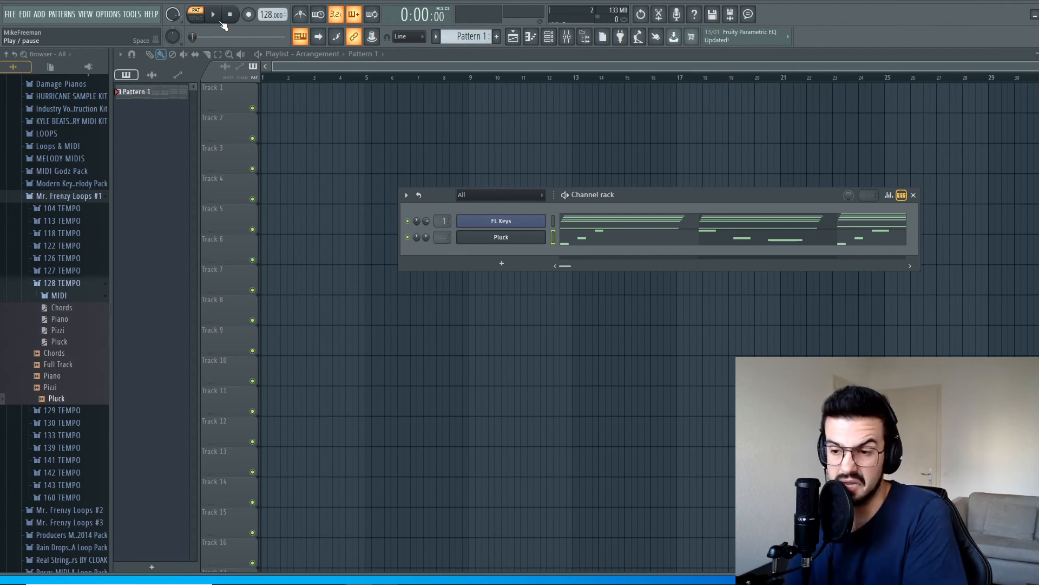
pyautogui.moveTo(266, 16); pyautogui.dragTo(266, 11)
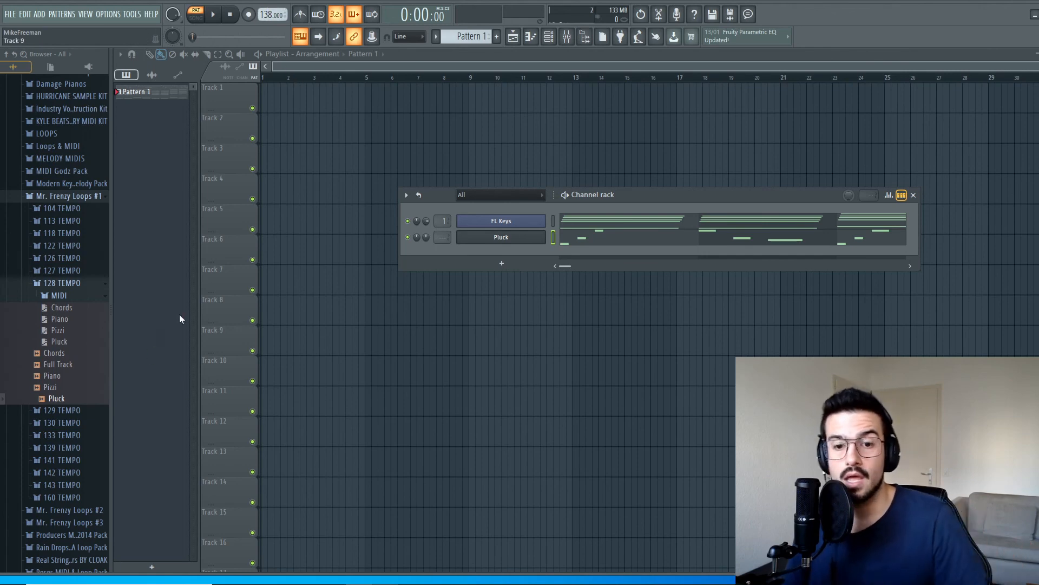
# Step: Examine the FL Keys chord notes in the piano roll and return to the channel rack
pyautogui.click(638, 220)
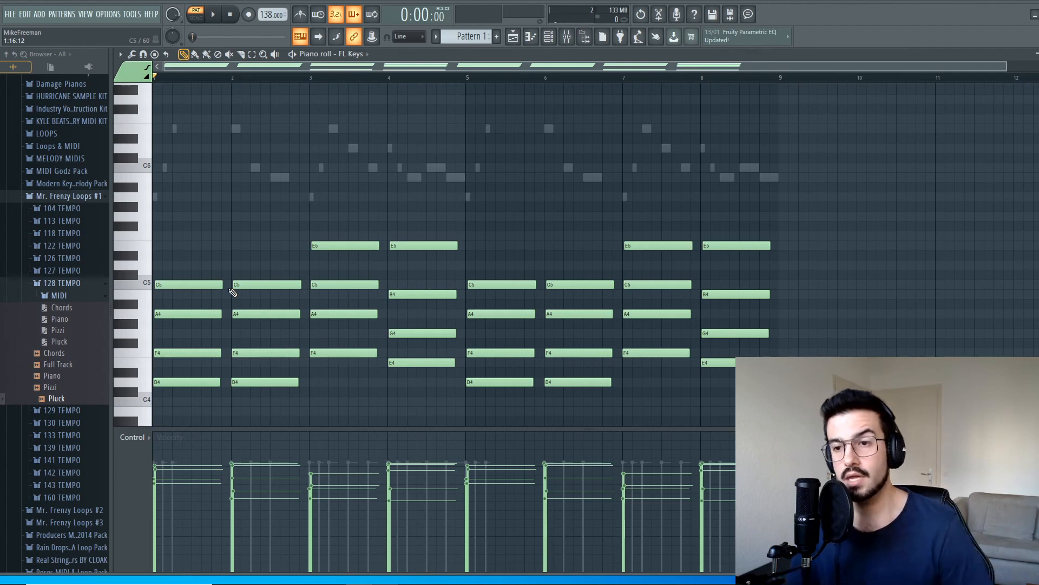
pyautogui.press('Escape')
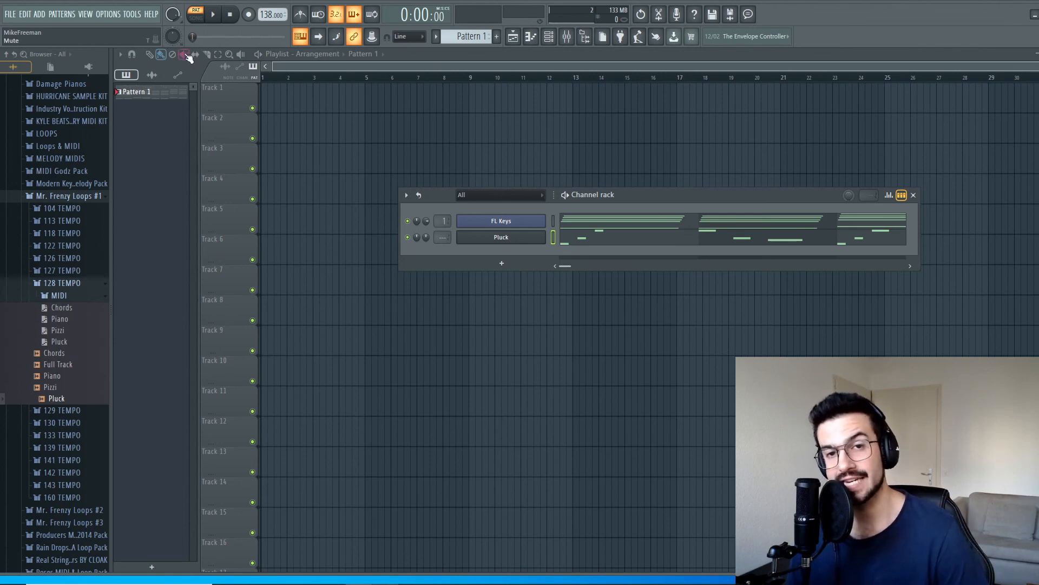
pyautogui.moveTo(366, 580)
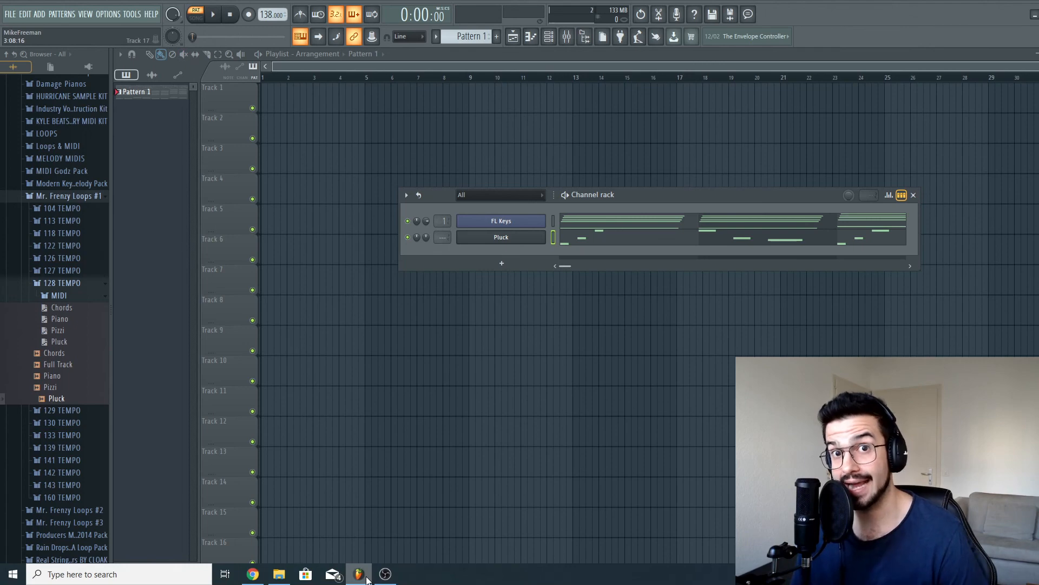